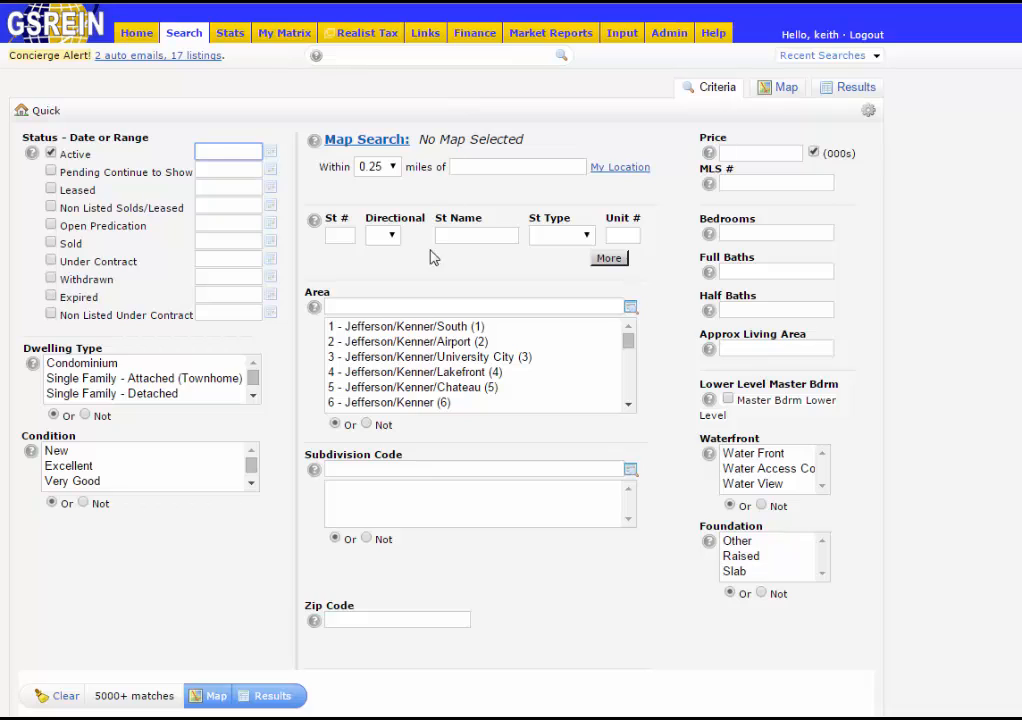
- Search area 14, price 200-300, 3+ bedrooms and 2+ full baths, and view the results
{"action": "left_click", "coordinate": [417, 308]}
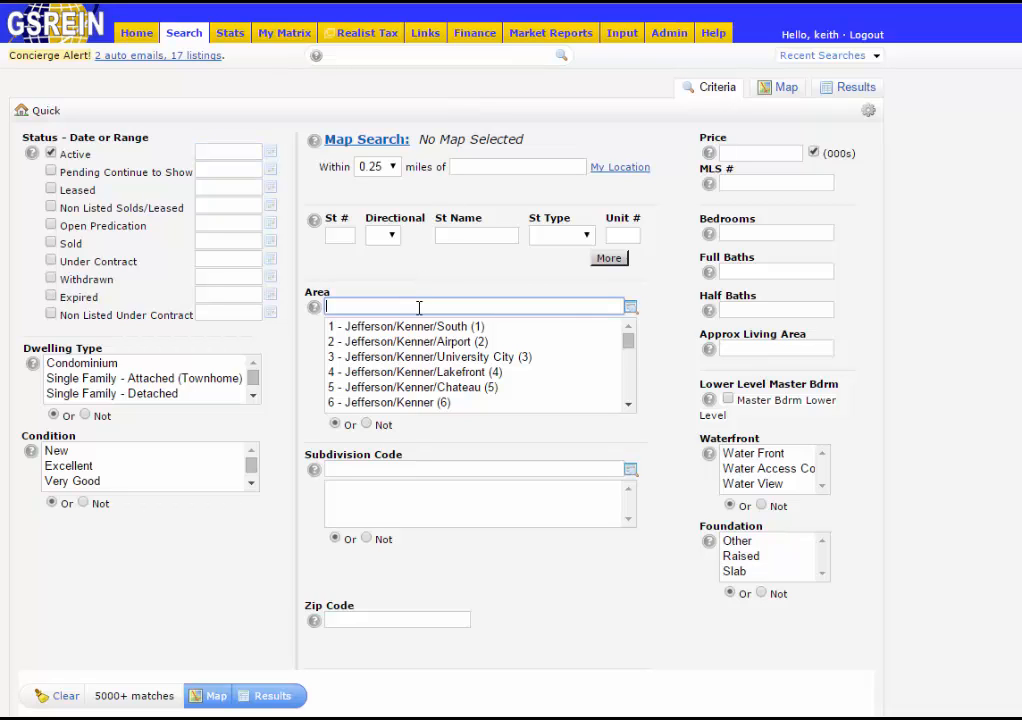
{"action": "type", "text": "14"}
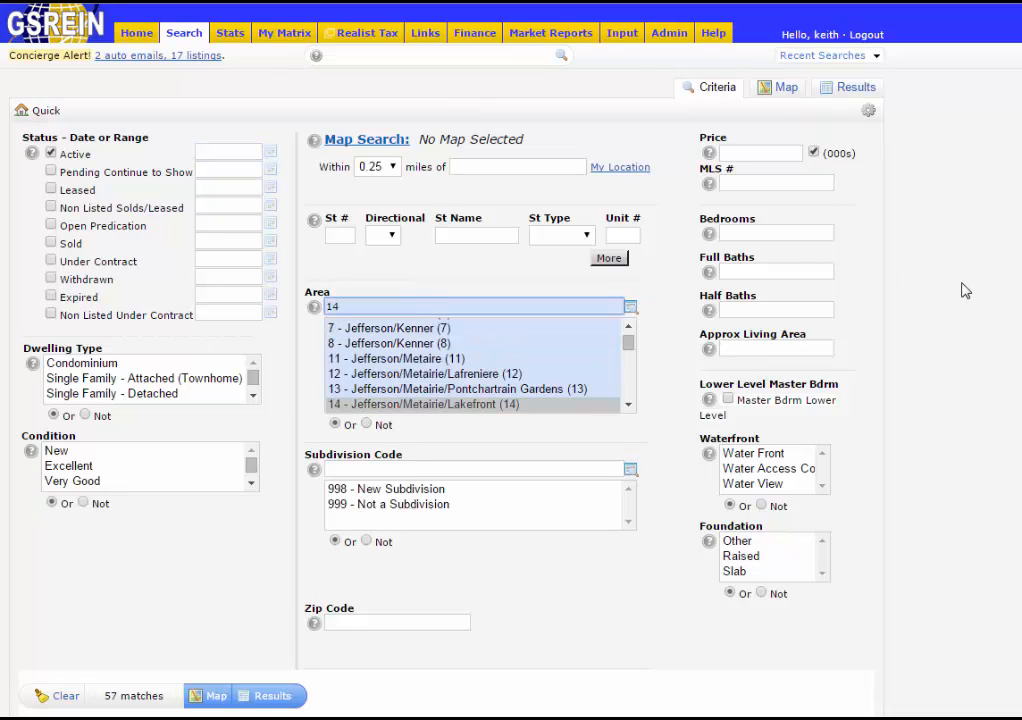
{"action": "left_click", "coordinate": [780, 151]}
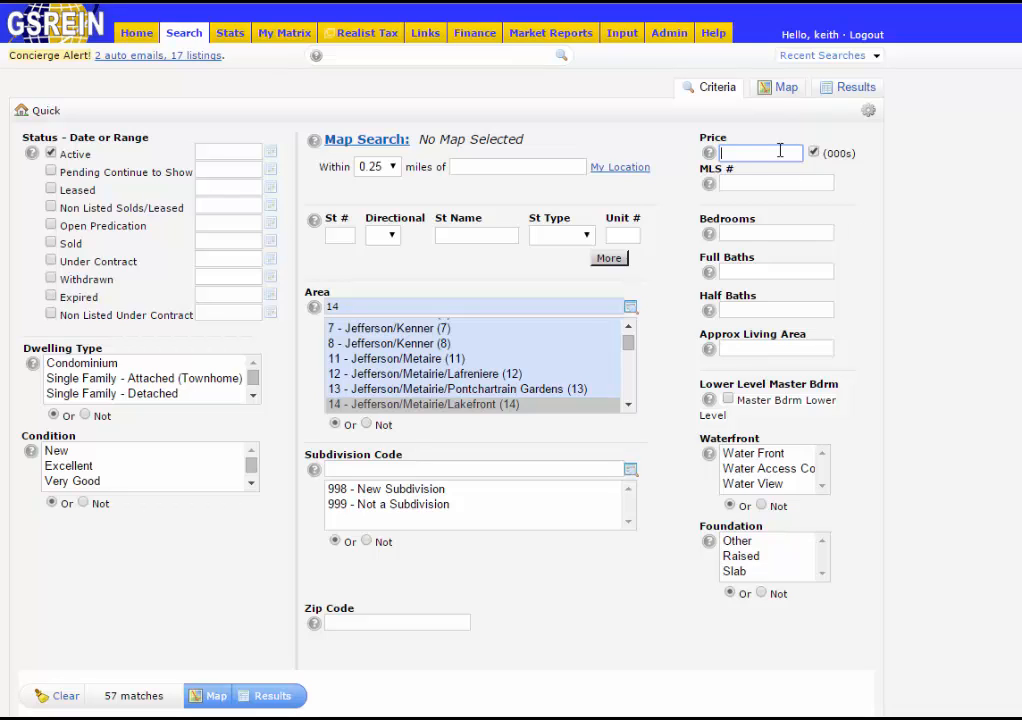
{"action": "type", "text": "200-300"}
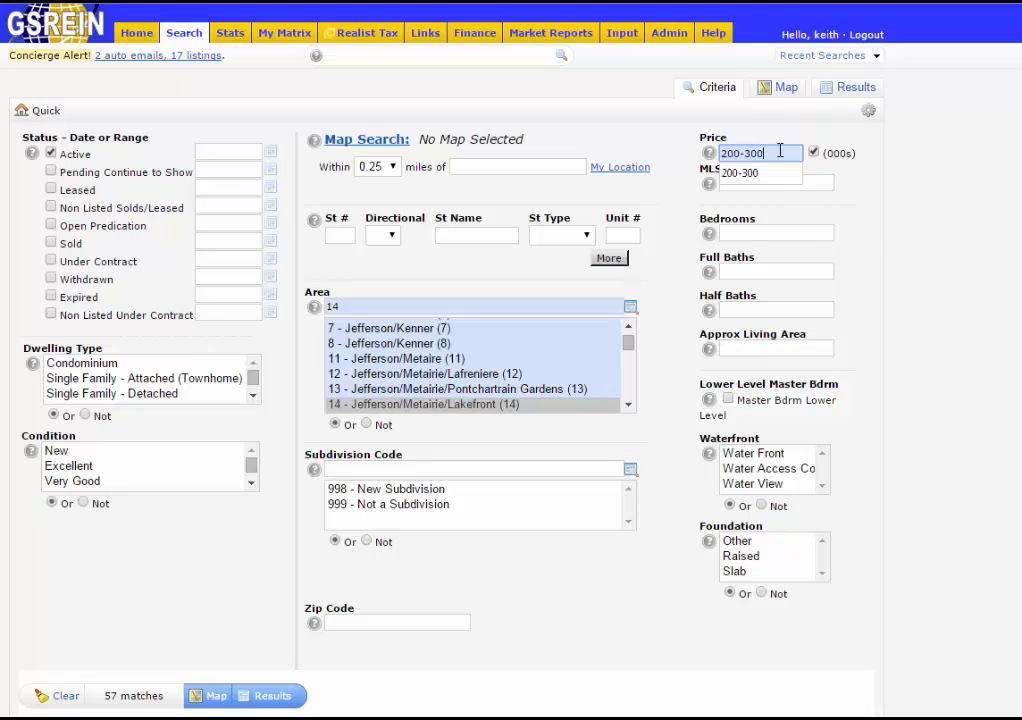
{"action": "left_click", "coordinate": [776, 231]}
{"action": "type", "text": "3"}
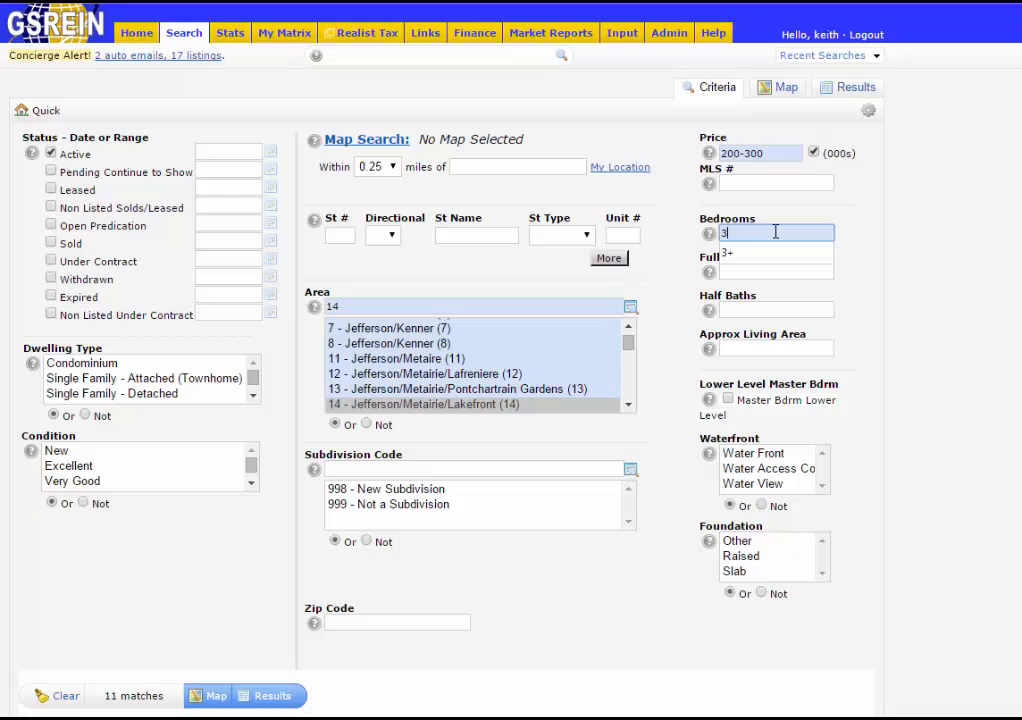
{"action": "type", "text": "+"}
{"action": "left_click", "coordinate": [777, 270]}
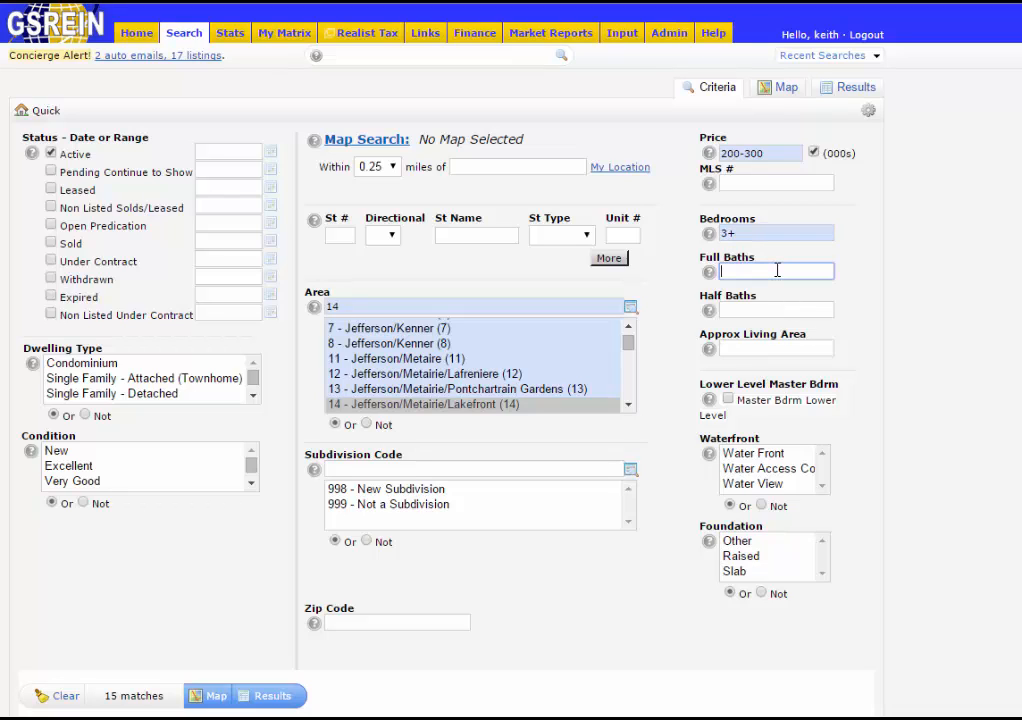
{"action": "type", "text": "2+"}
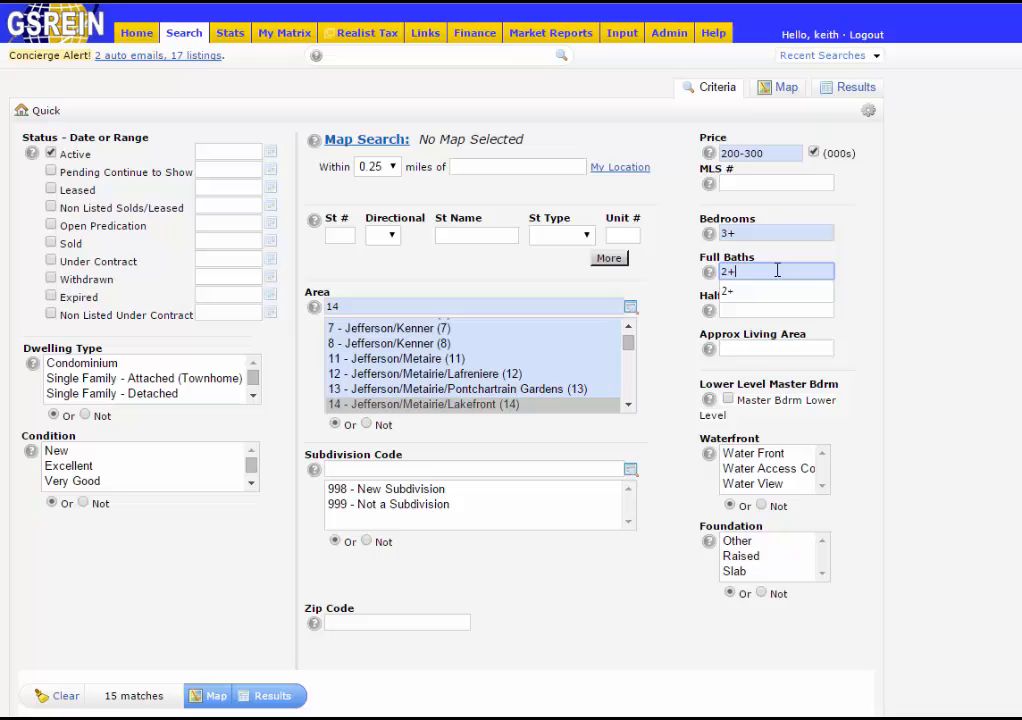
{"action": "left_click", "coordinate": [931, 312]}
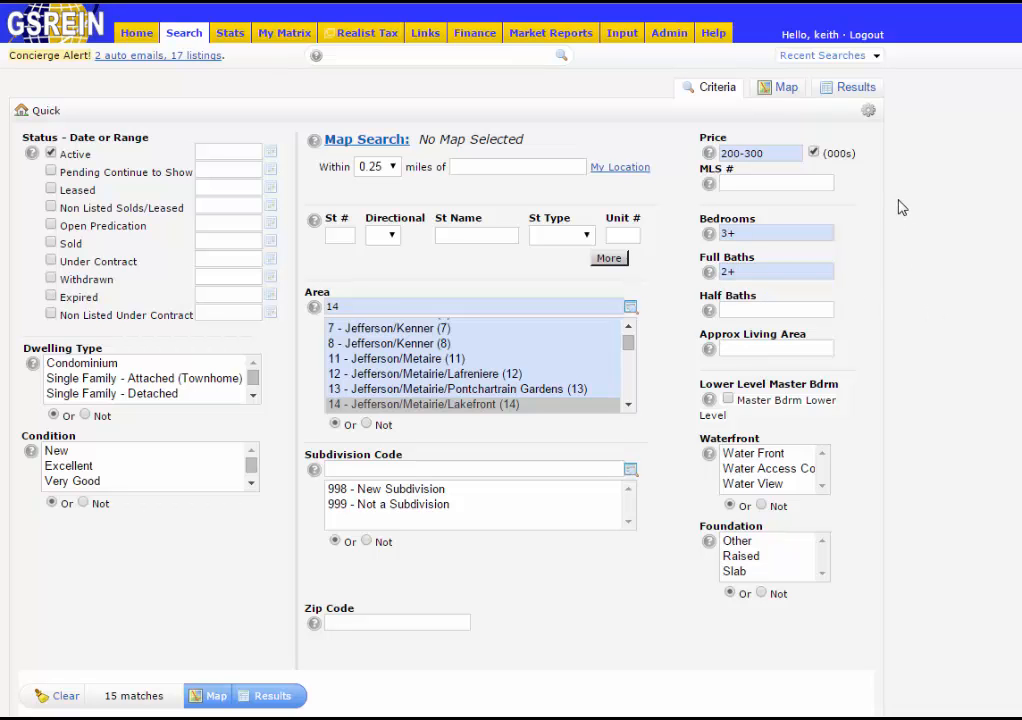
{"action": "left_click", "coordinate": [856, 88]}
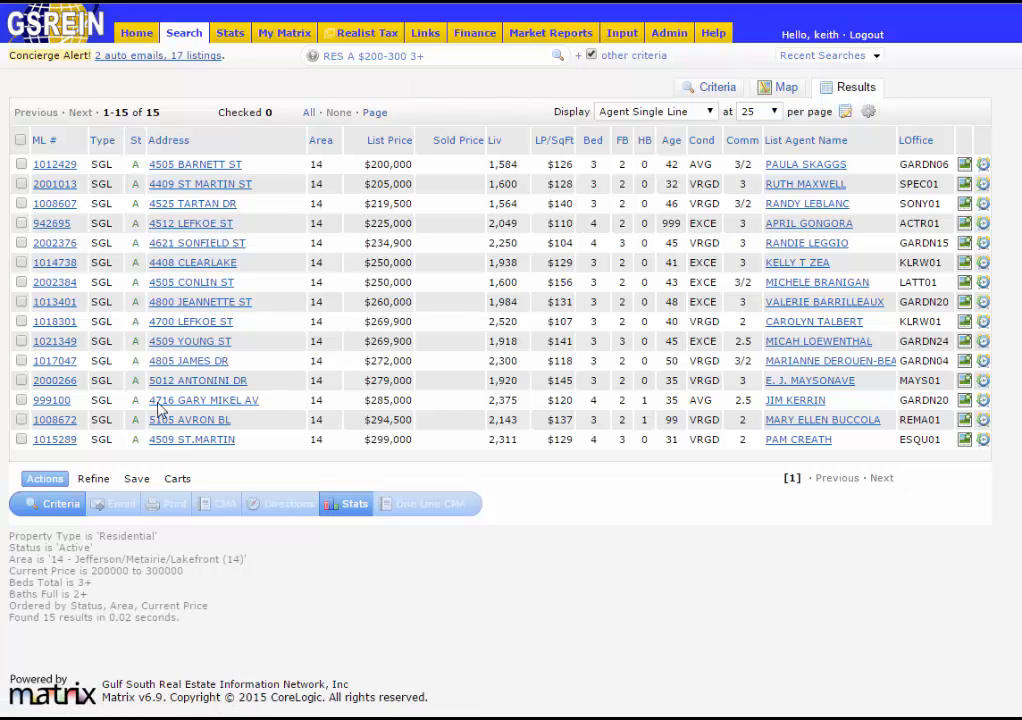
- Bring up the Save options beneath the 15 matching listings
{"action": "left_click", "coordinate": [137, 481]}
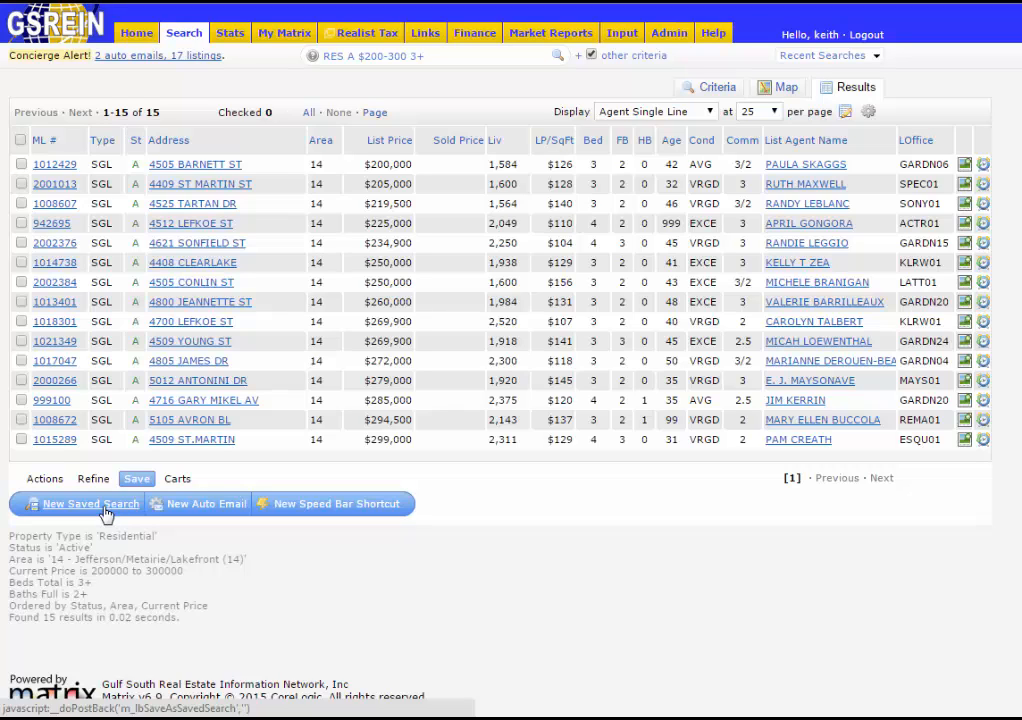
- Start a New Auto Email from this search and begin creating a new contact as its recipient
{"action": "left_click", "coordinate": [179, 512]}
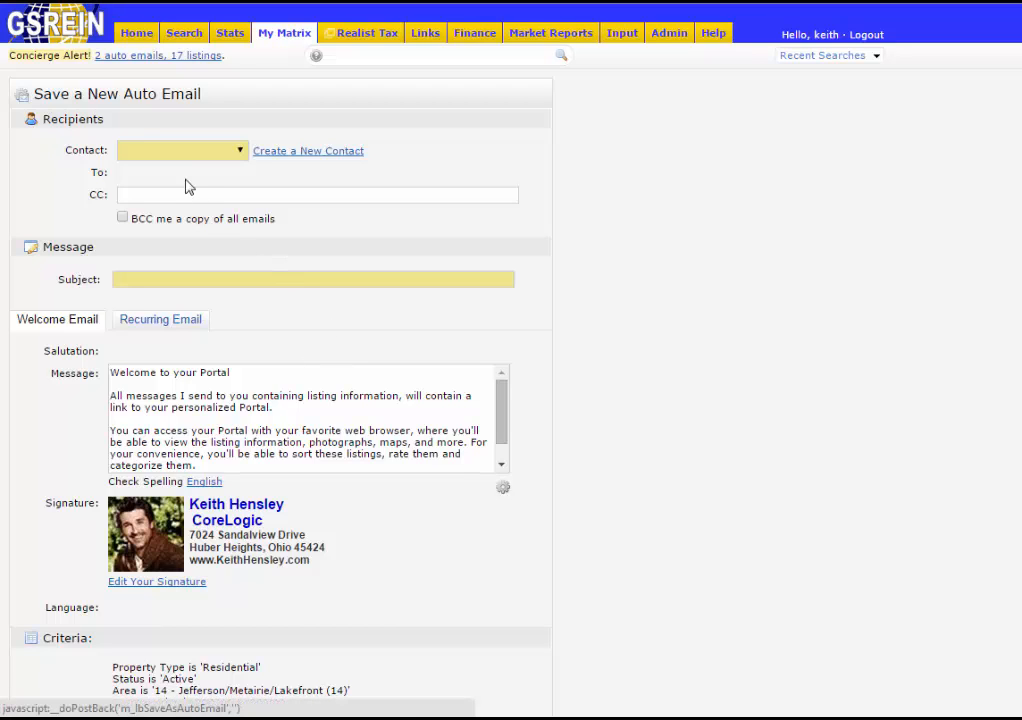
{"action": "left_click", "coordinate": [241, 152]}
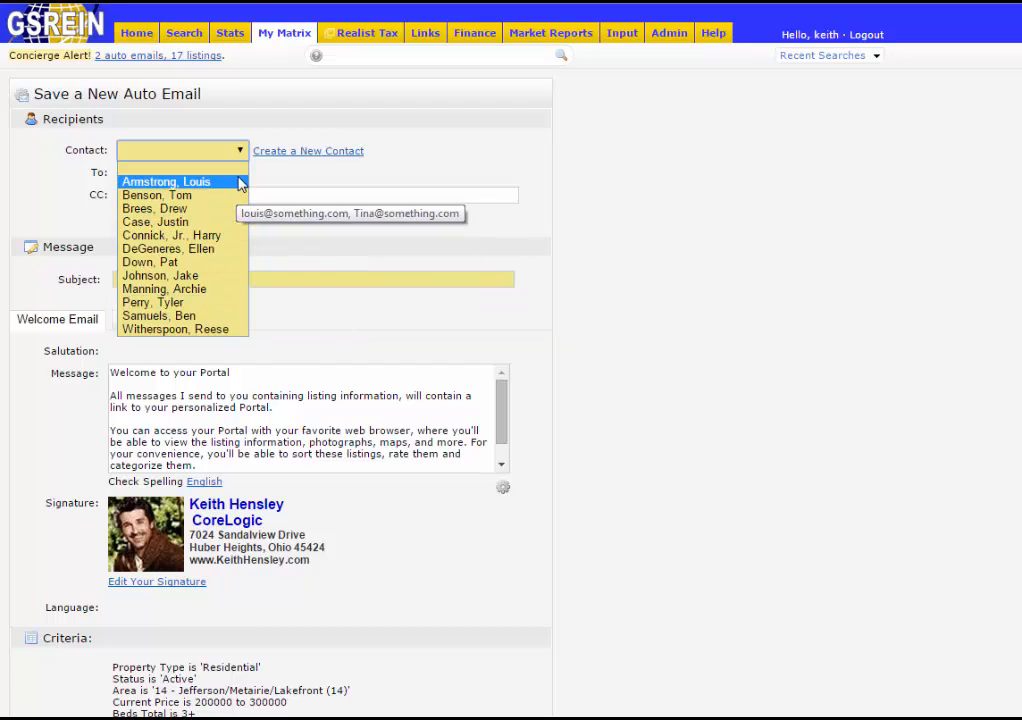
{"action": "left_click", "coordinate": [315, 160]}
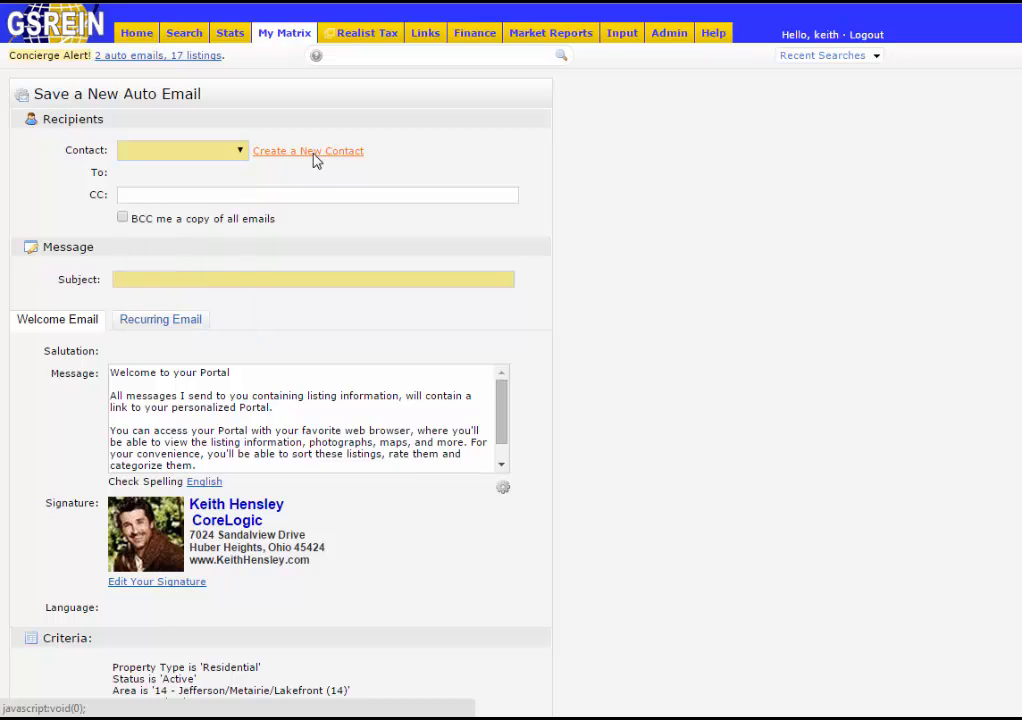
- Enter the new contact's first and last name
{"action": "left_click", "coordinate": [575, 160]}
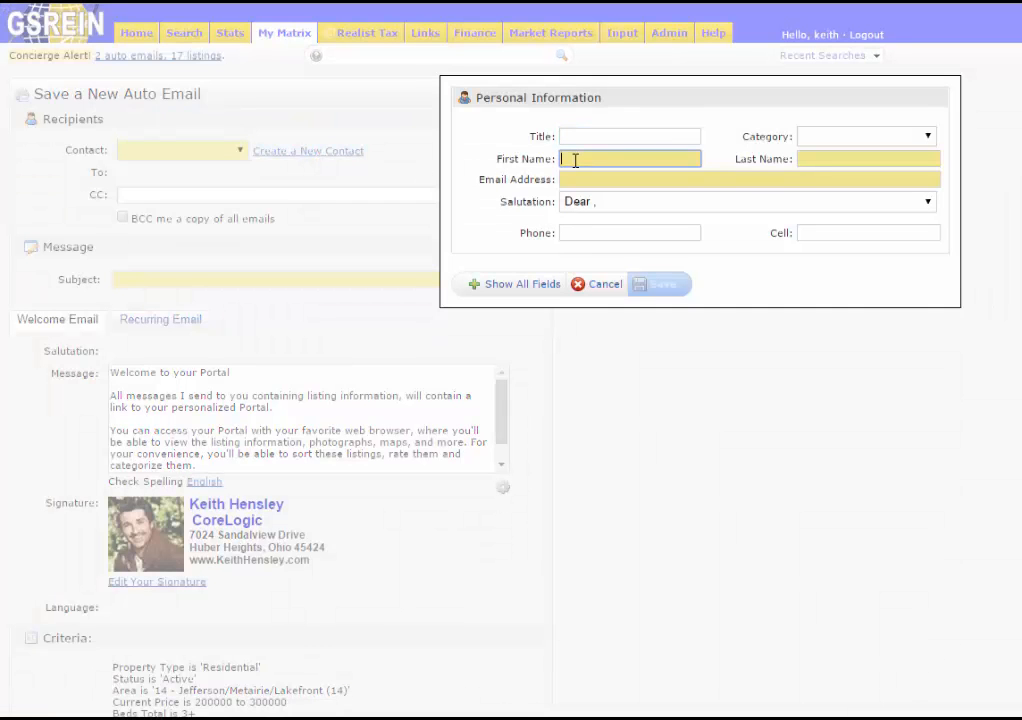
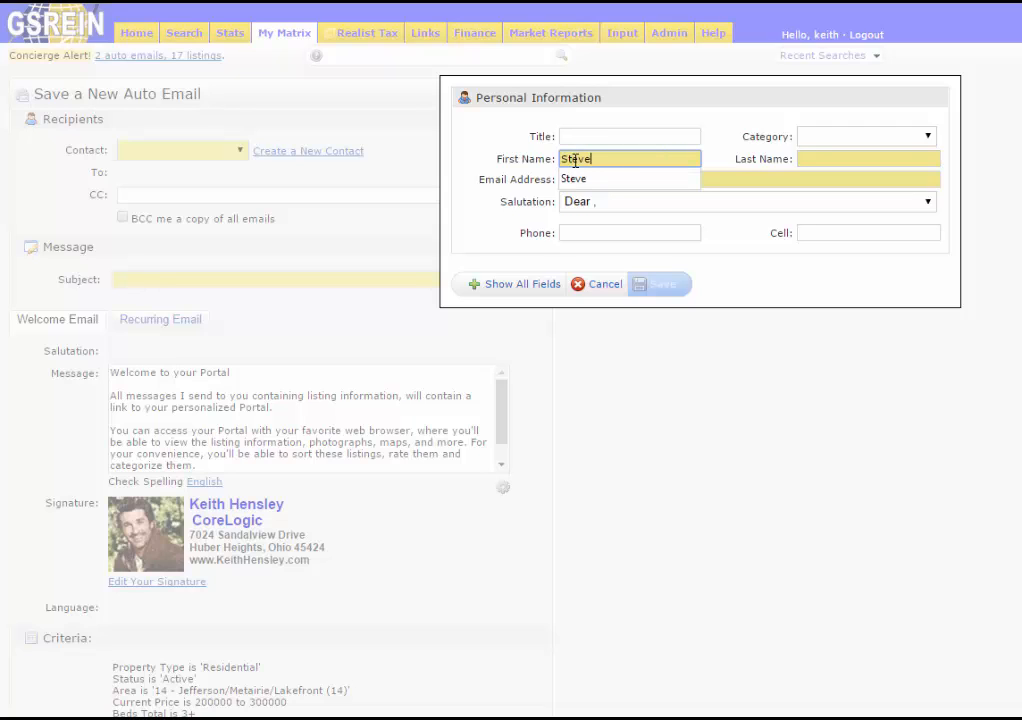
{"action": "key", "text": "Tab"}
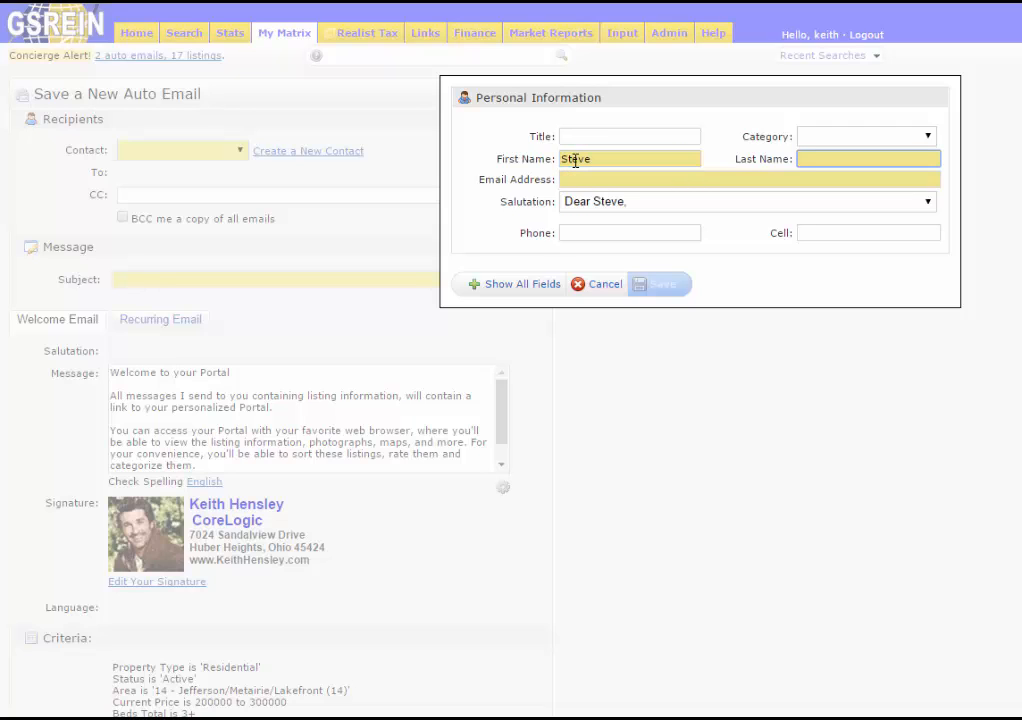
- Fill in the contact's e-mail addresses from the autocomplete suggestion and open the salutation choices
{"action": "key", "text": "Tab"}
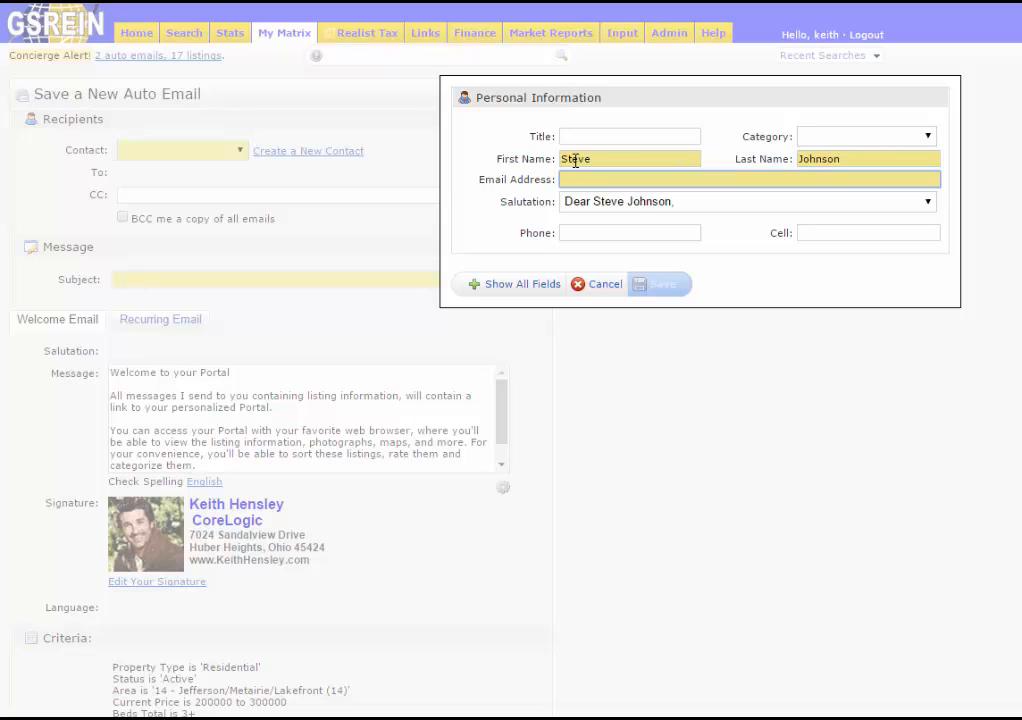
{"action": "type", "text": "steve"}
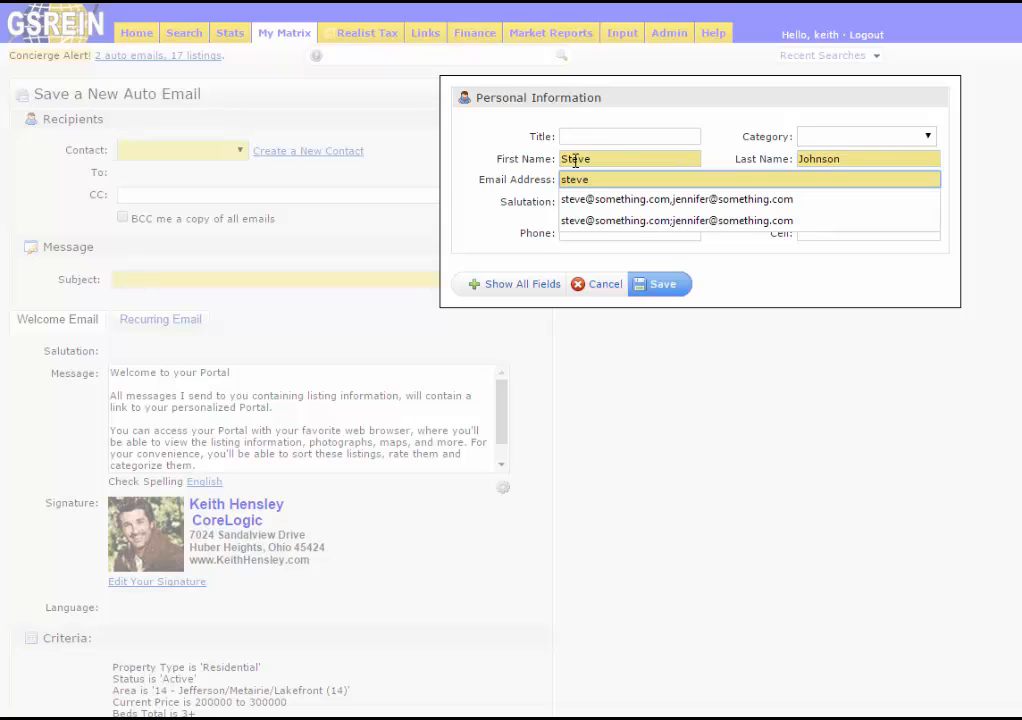
{"action": "key", "text": "Down"}
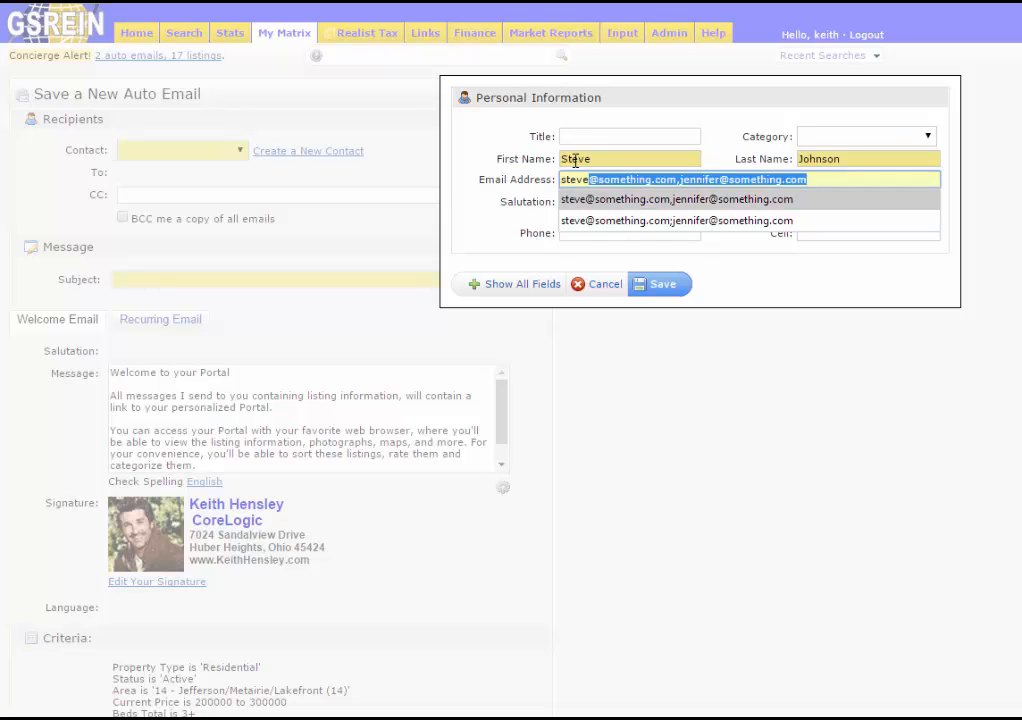
{"action": "key", "text": "Tab"}
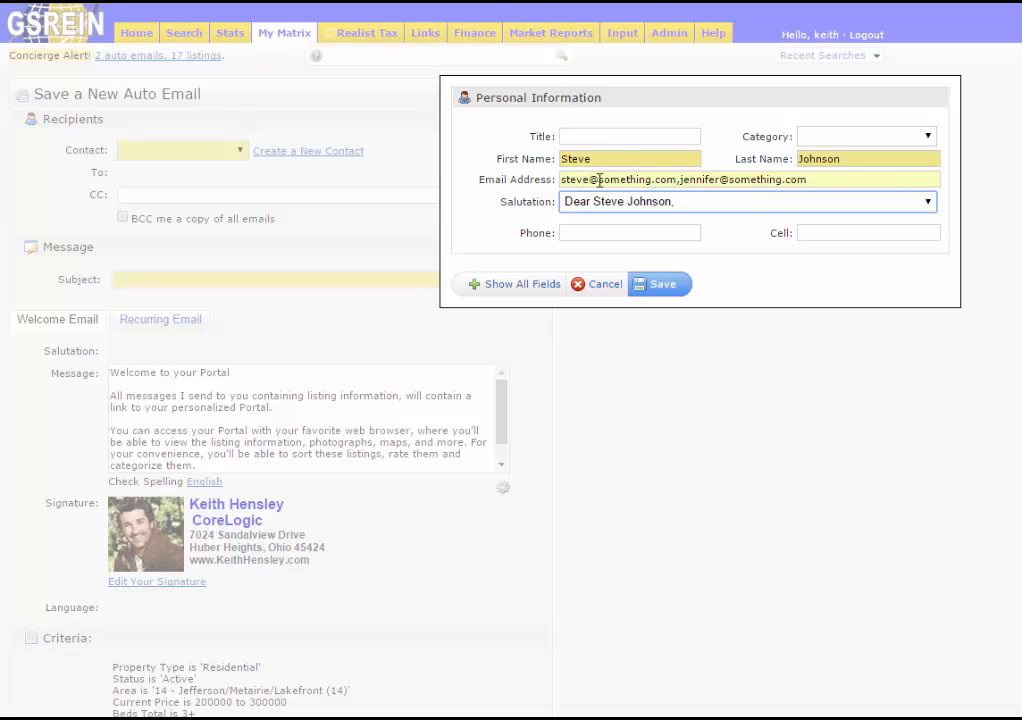
{"action": "left_click", "coordinate": [712, 208]}
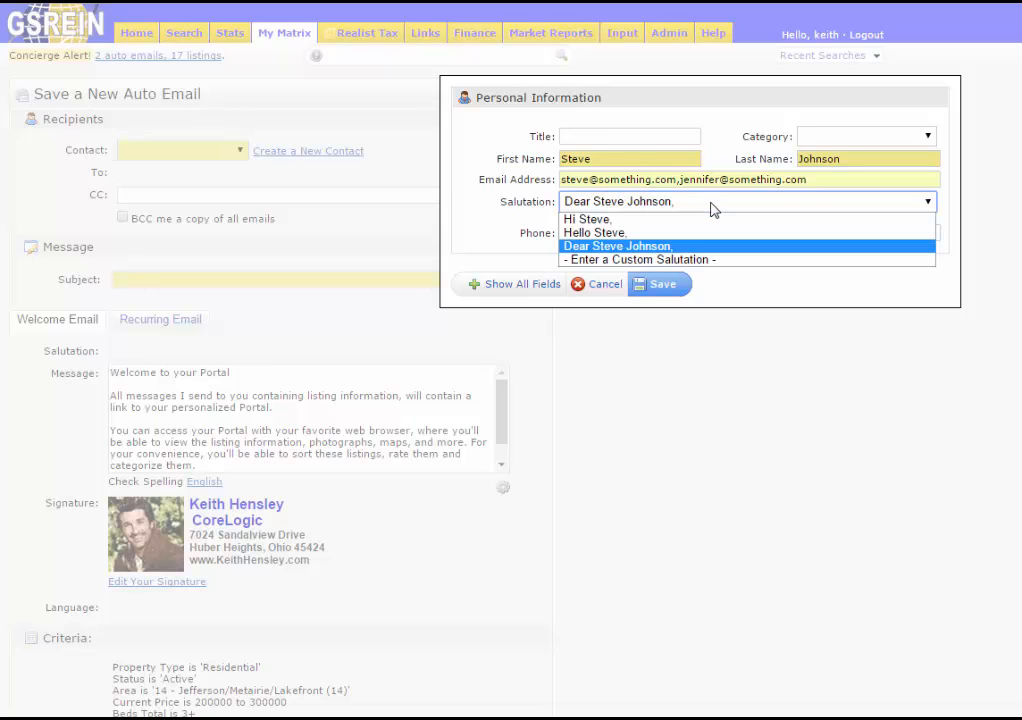
- Switch to a custom salutation and accept the suggested joint first-names greeting
{"action": "left_click", "coordinate": [686, 262]}
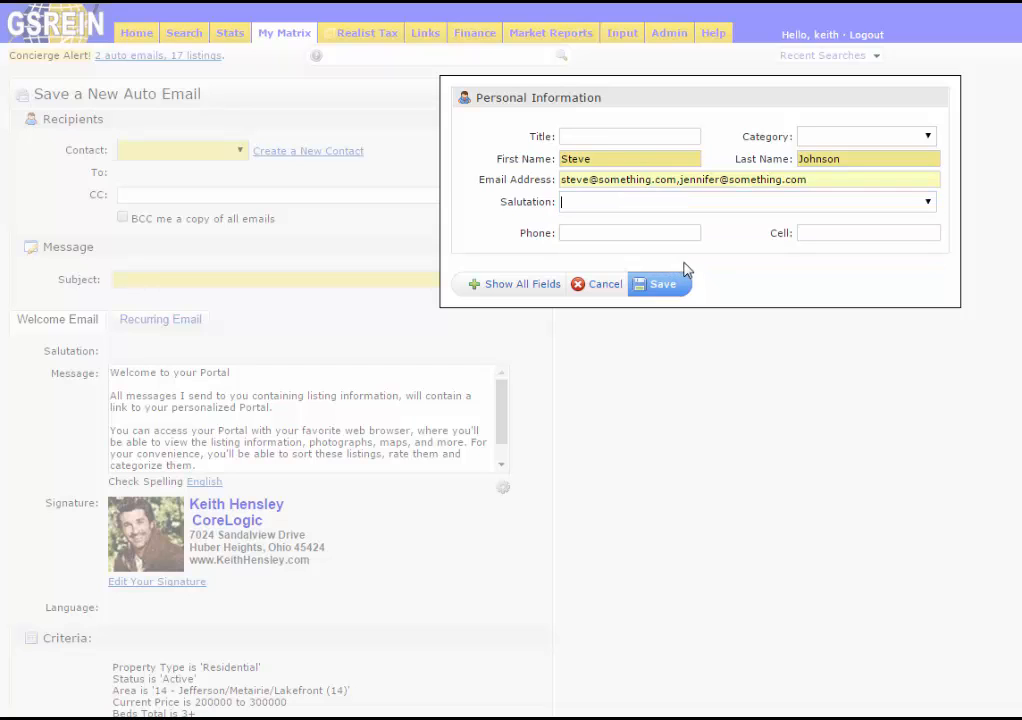
{"action": "type", "text": "Hi S"}
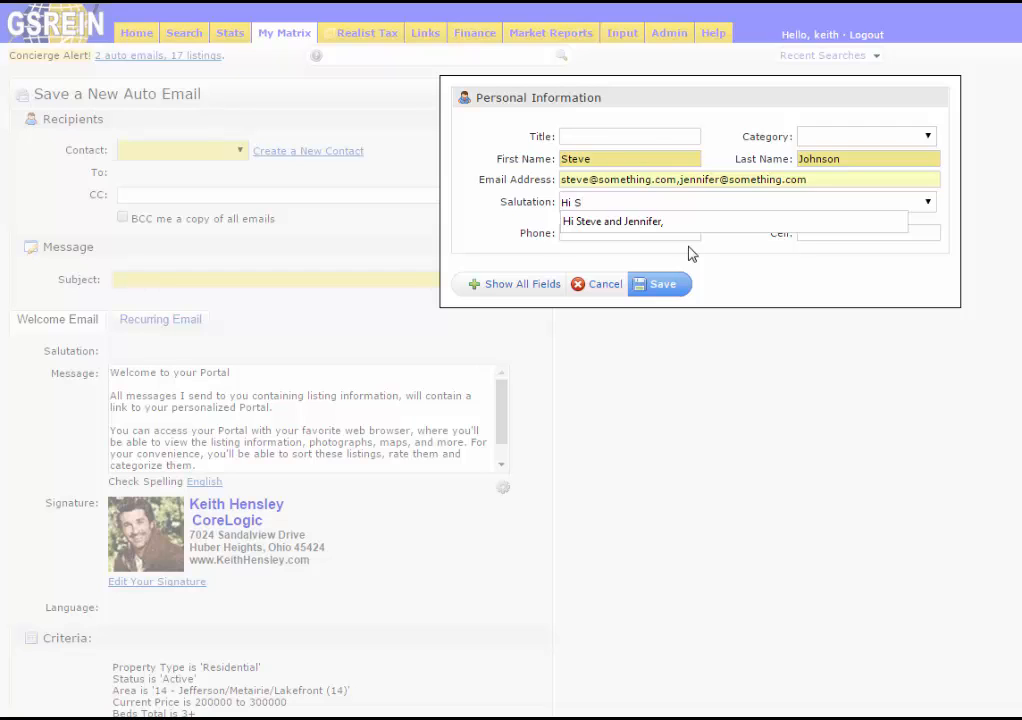
{"action": "key", "text": "Down"}
{"action": "key", "text": "Tab"}
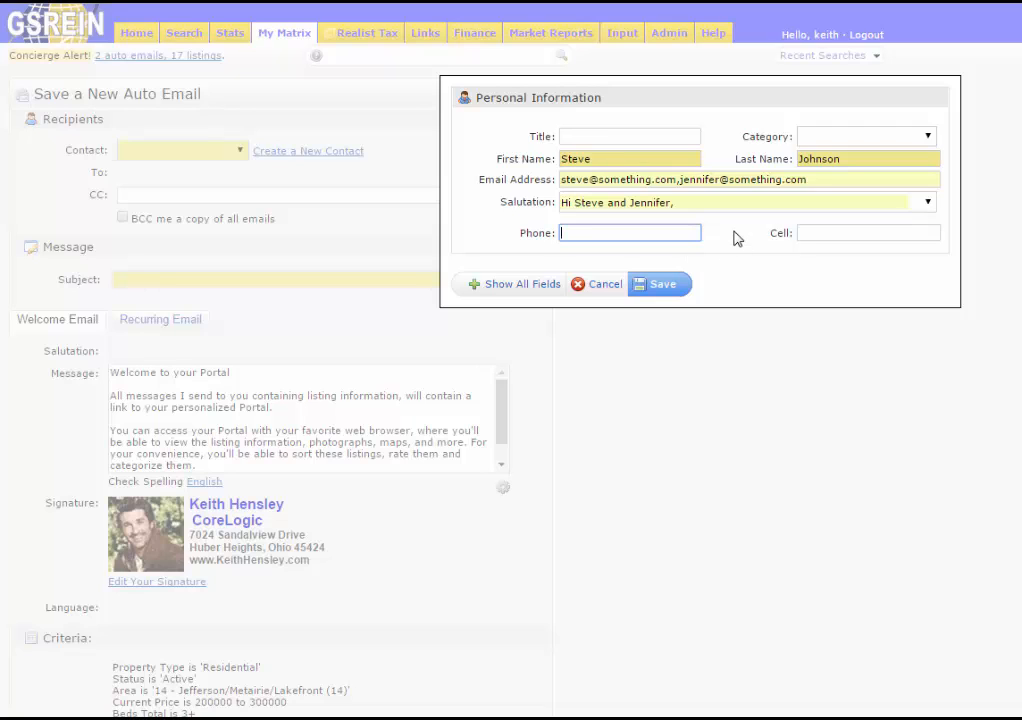
- Show all contact fields, fill in the Additional Name from the suggestion, and save the contact
{"action": "left_click", "coordinate": [524, 286]}
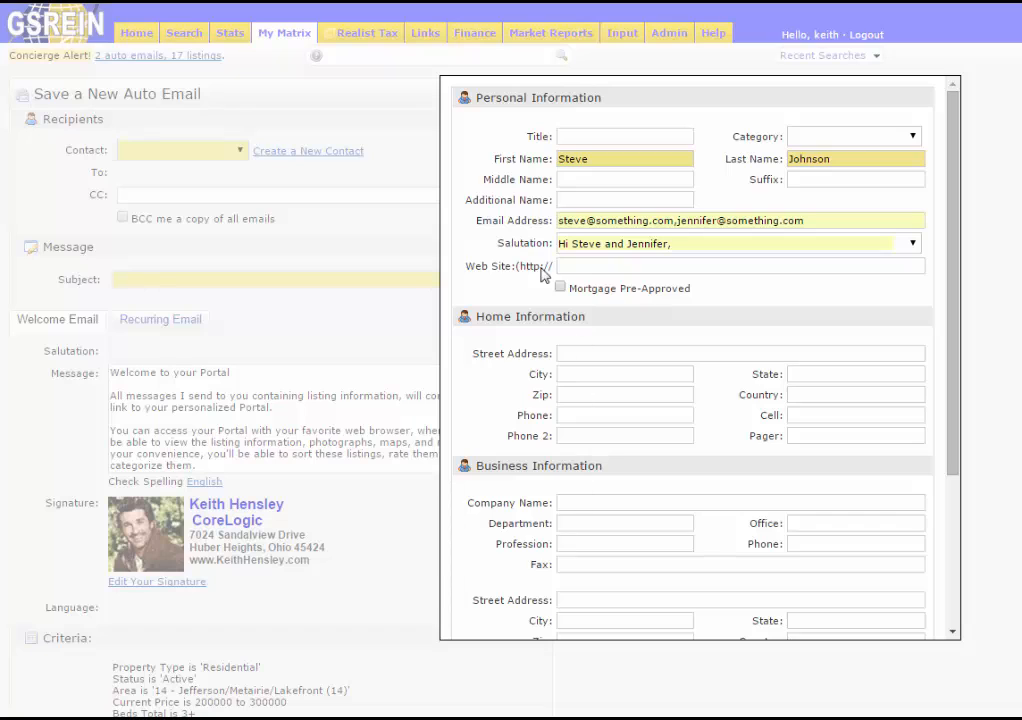
{"action": "left_click_drag", "start_coordinate": [467, 200], "coordinate": [521, 200]}
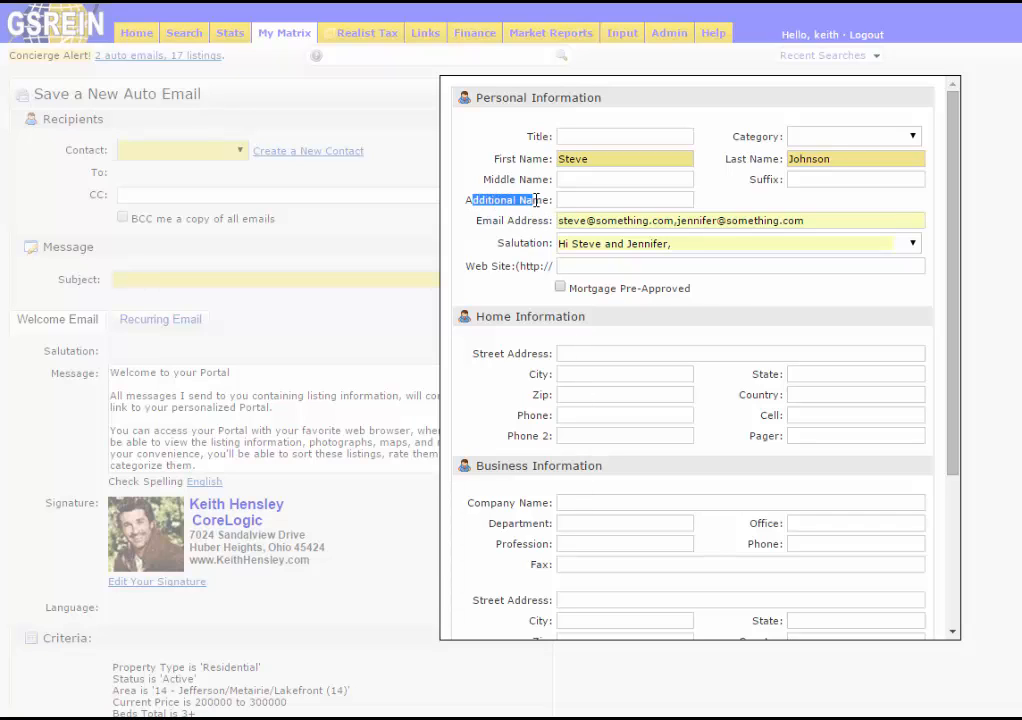
{"action": "left_click", "coordinate": [567, 201]}
{"action": "type", "text": "J"}
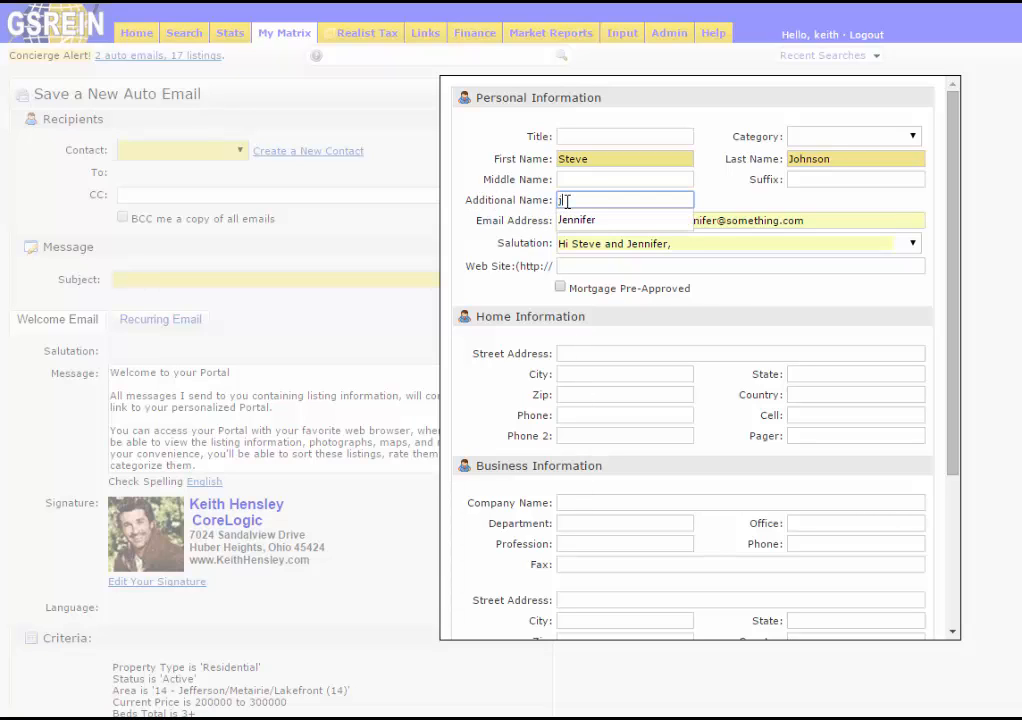
{"action": "key", "text": "Down"}
{"action": "key", "text": "Tab"}
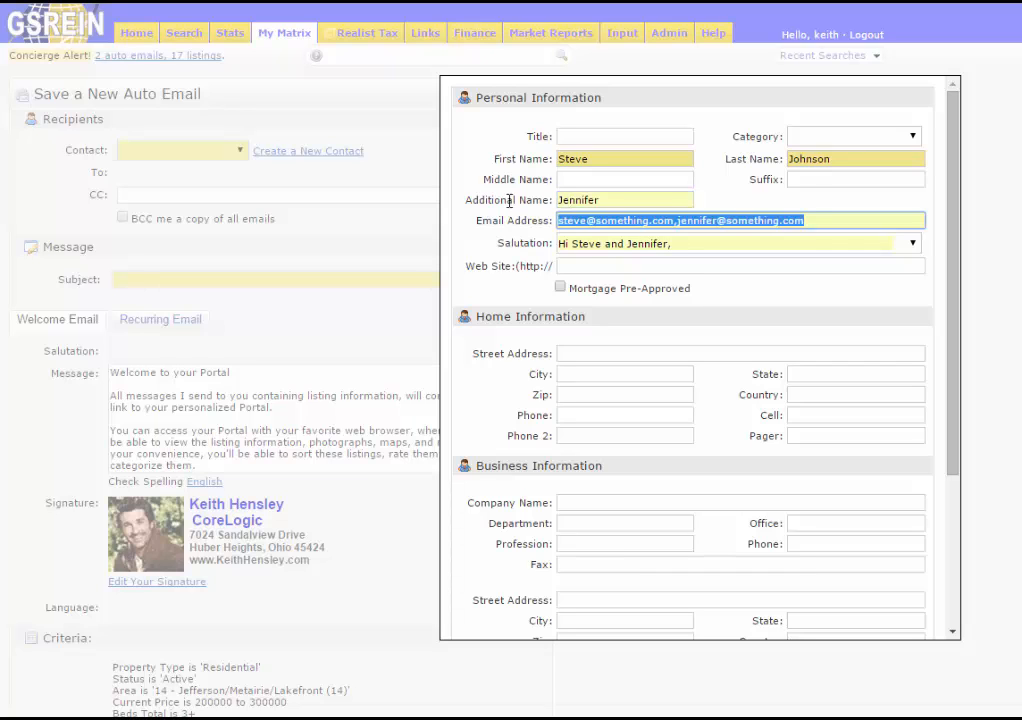
{"action": "left_click", "coordinate": [510, 201]}
{"action": "scroll", "coordinate": [538, 312], "scroll_direction": "down", "scroll_amount": 1}
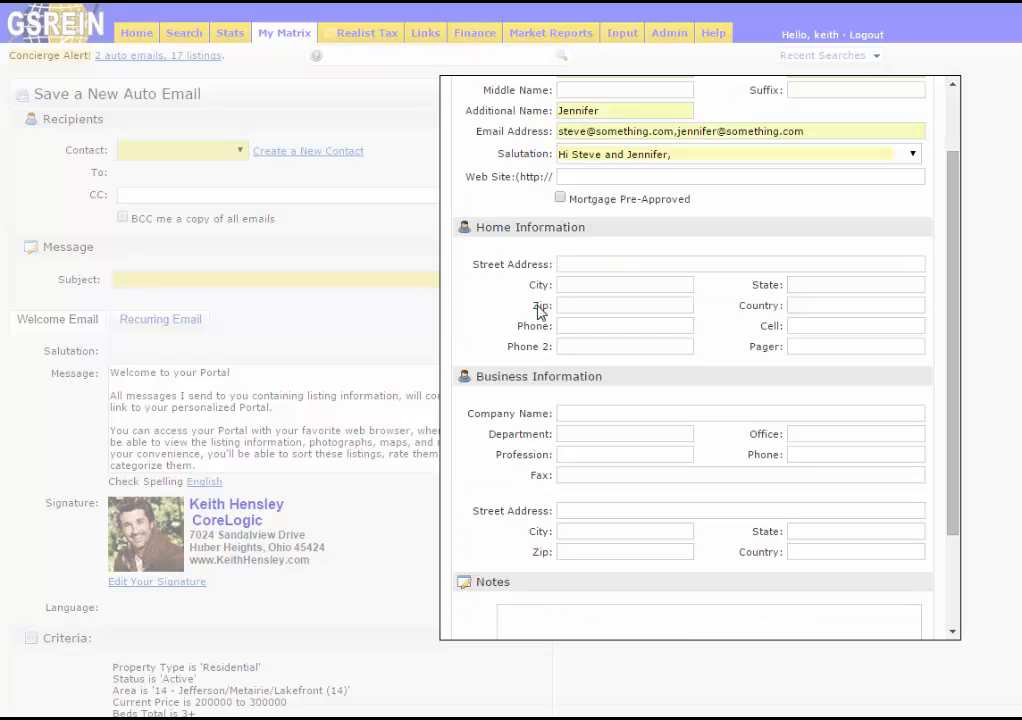
{"action": "scroll", "coordinate": [538, 312], "scroll_direction": "down", "scroll_amount": 3}
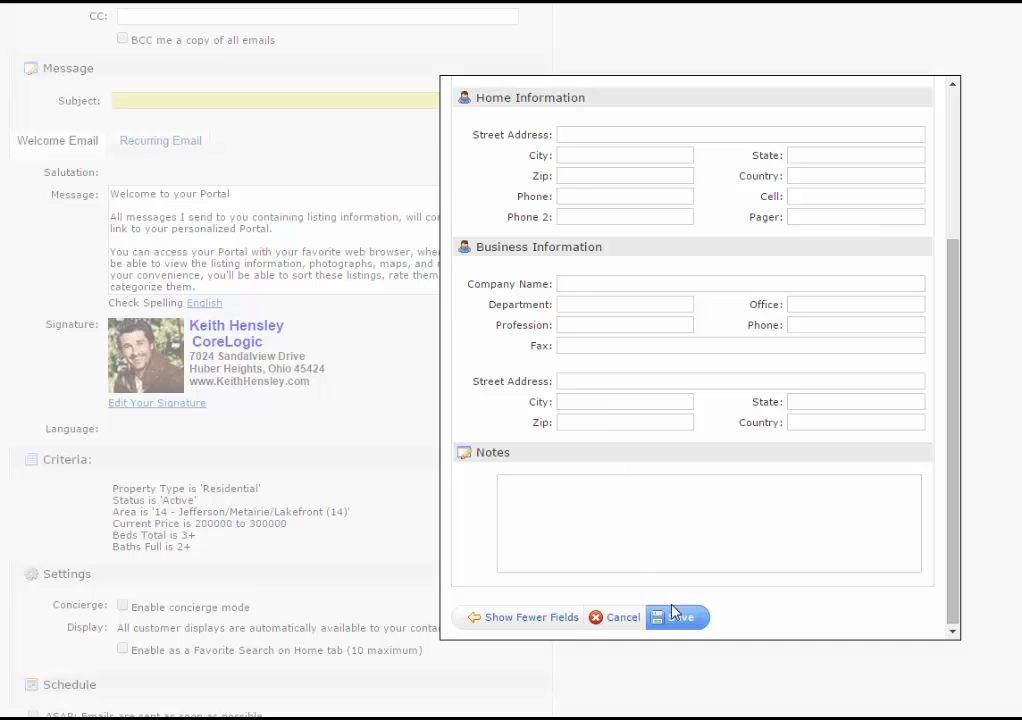
{"action": "left_click", "coordinate": [677, 618]}
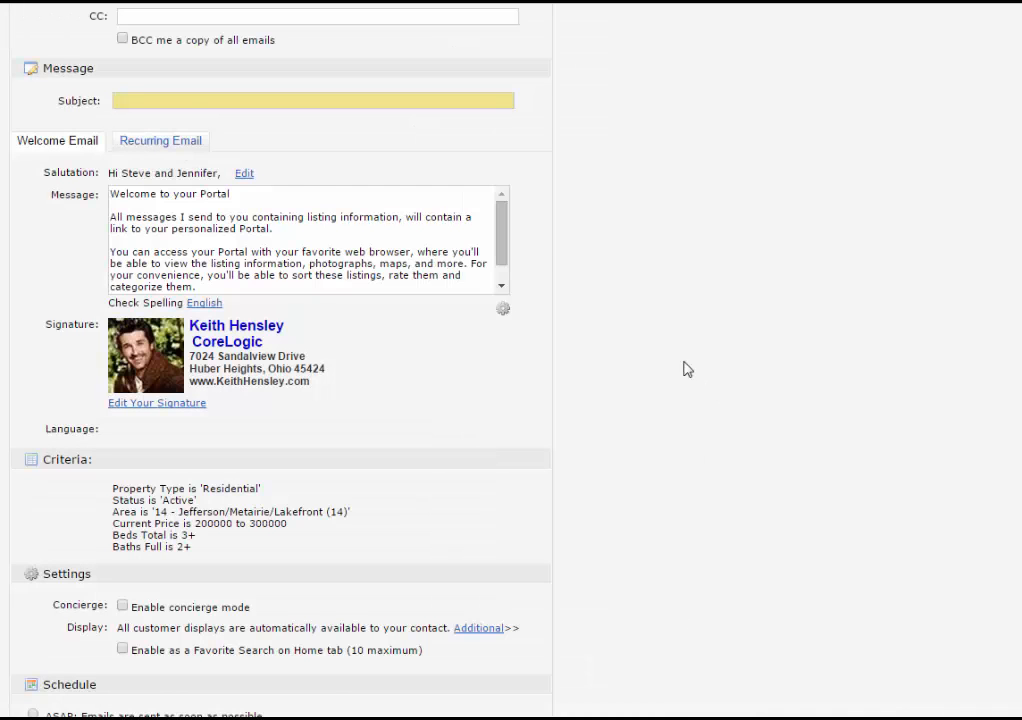
- Give the auto email the subject 'SFR Lakefront', leaving BCC to self unchecked
{"action": "scroll", "coordinate": [684, 369], "scroll_direction": "up", "scroll_amount": 2}
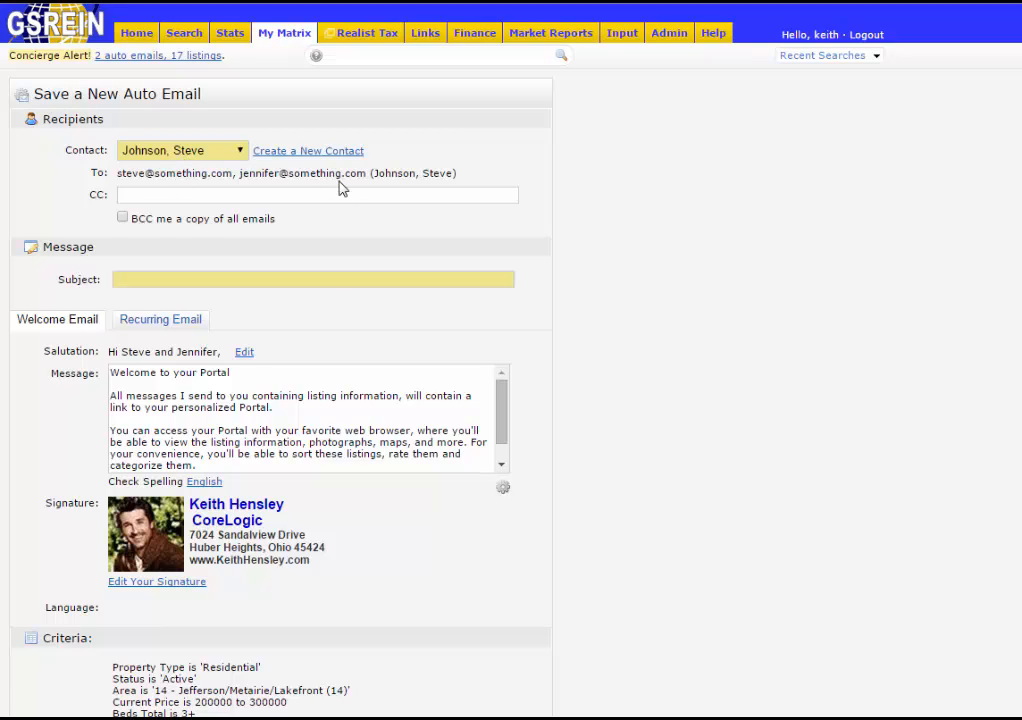
{"action": "left_click", "coordinate": [122, 218]}
{"action": "left_click", "coordinate": [123, 218]}
{"action": "left_click", "coordinate": [286, 281]}
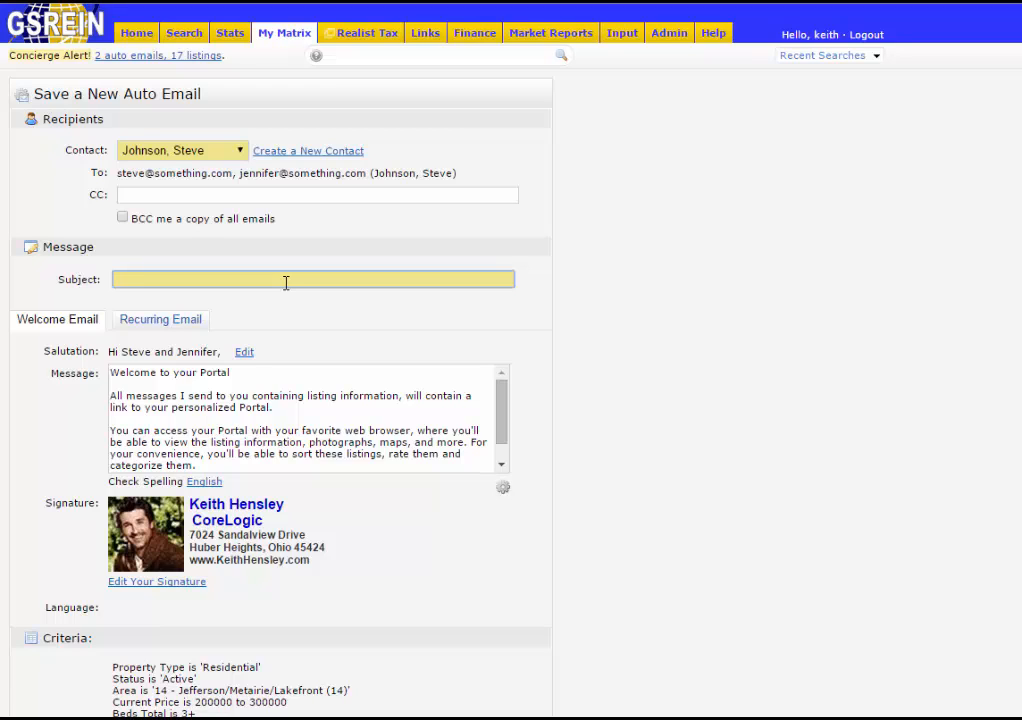
{"action": "type", "text": "SFR "}
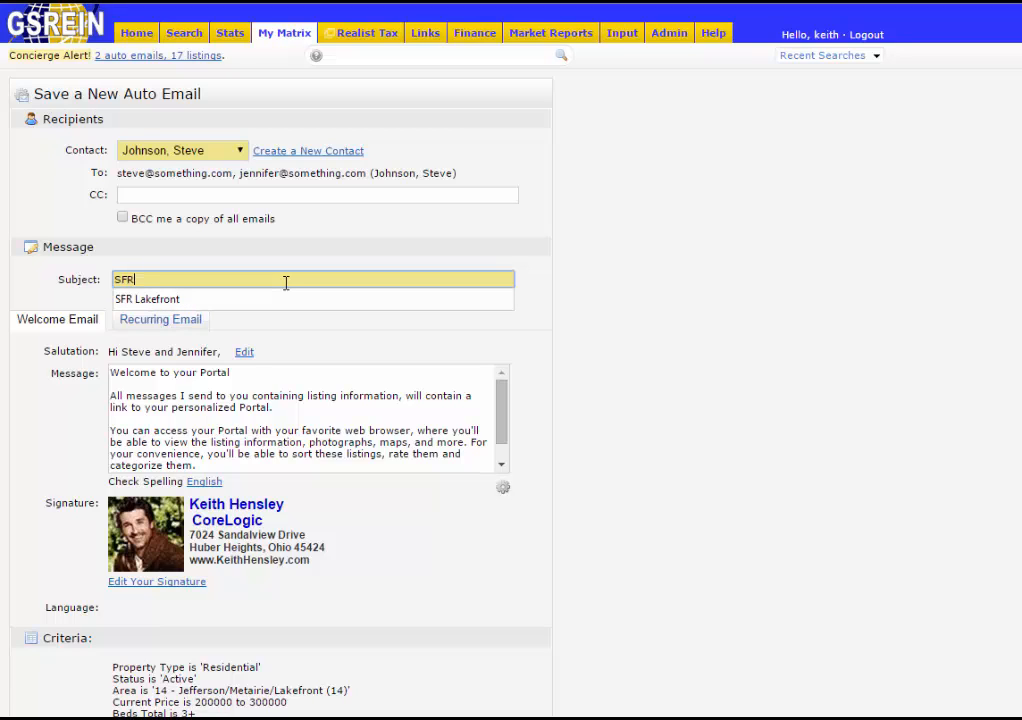
{"action": "type", "text": "Lakefront"}
{"action": "left_click", "coordinate": [293, 262]}
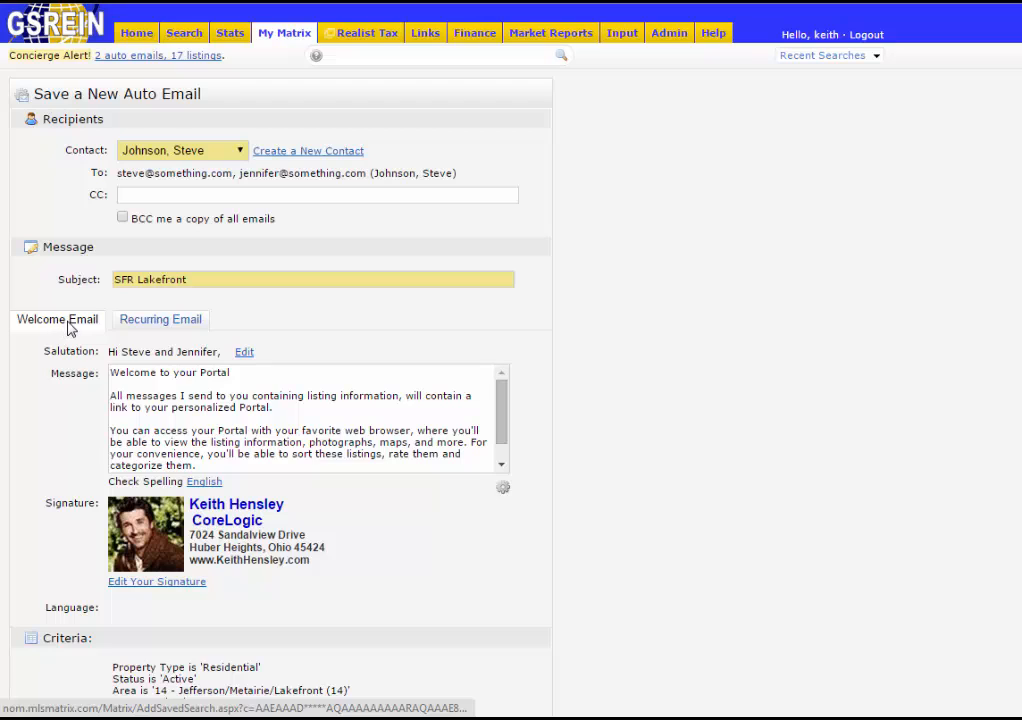
{"action": "left_click", "coordinate": [145, 328]}
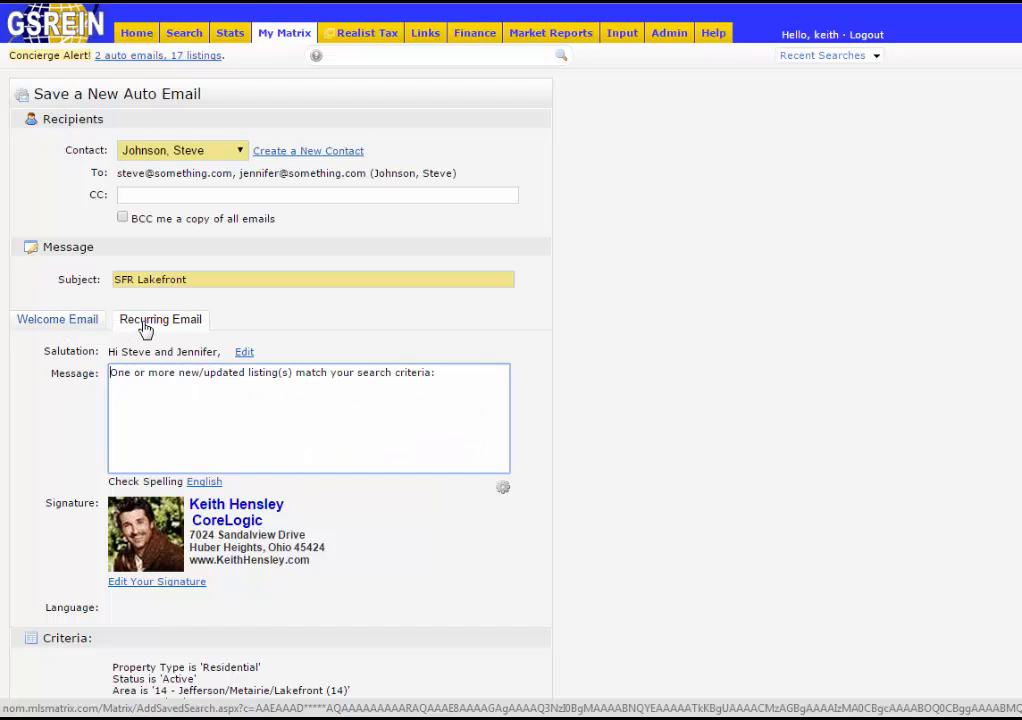
{"action": "left_click", "coordinate": [80, 332]}
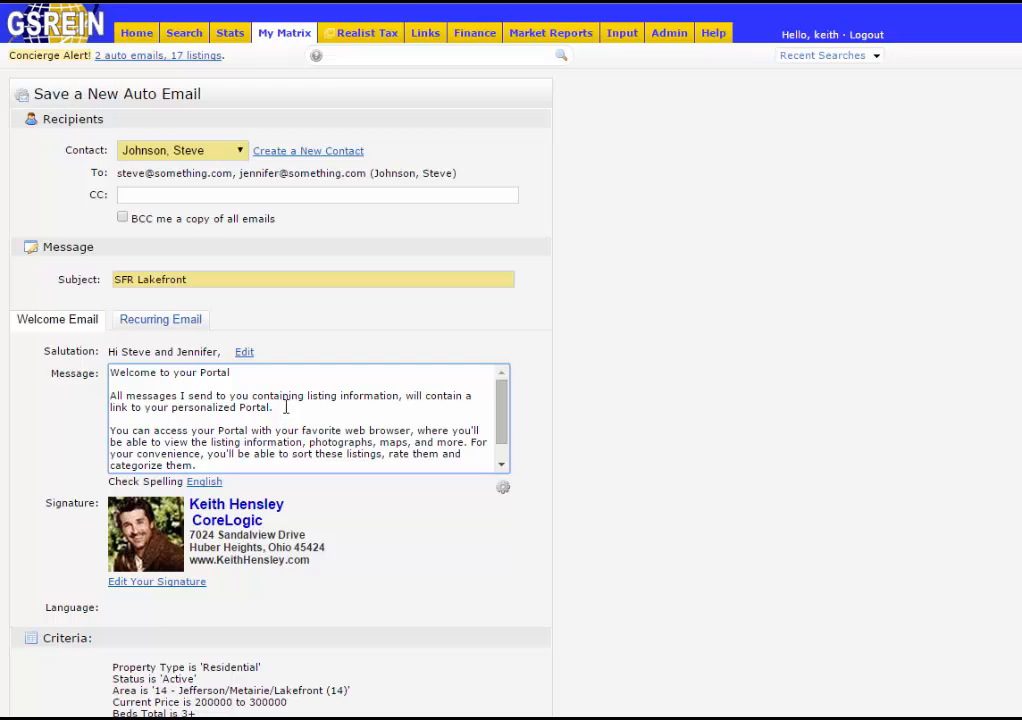
- Replace the welcome message's second paragraph with 'PLEASE CLICK THE LINK BELOW TO ACTIVATE!'
{"action": "left_click_drag", "start_coordinate": [285, 407], "coordinate": [111, 395]}
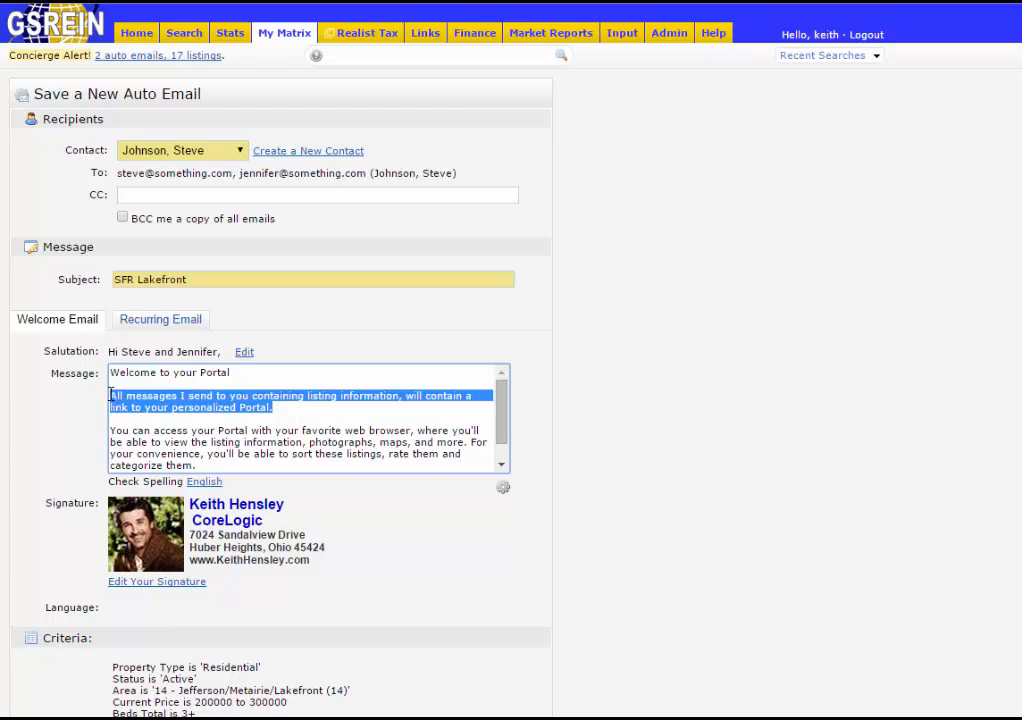
{"action": "key", "text": "Delete"}
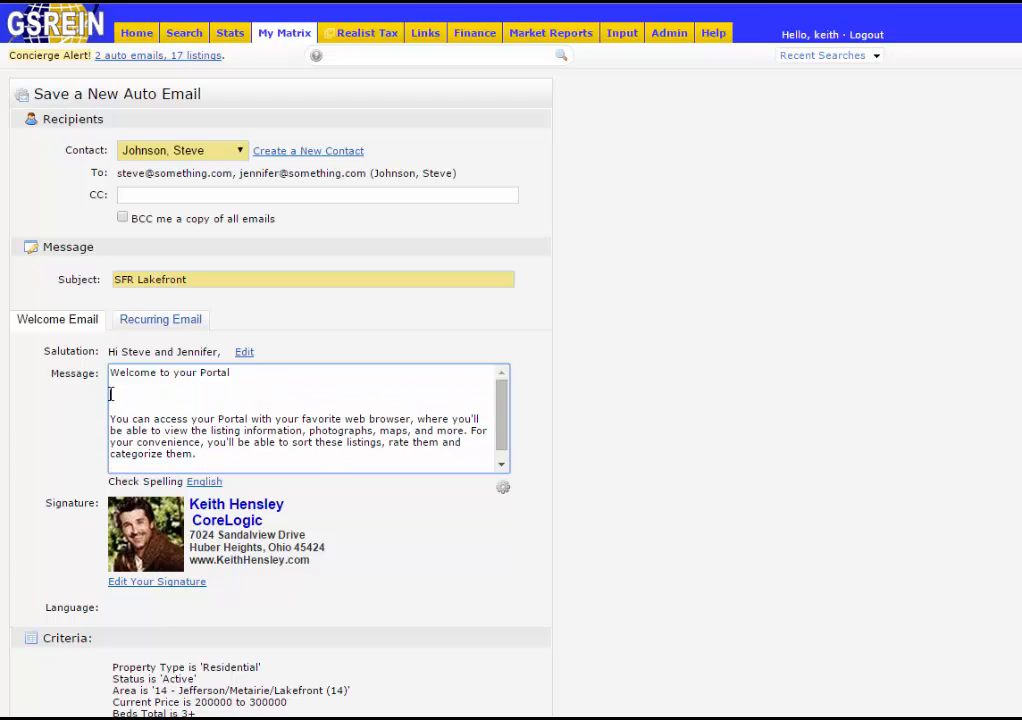
{"action": "type", "text": "PLEASE CLICK THE "}
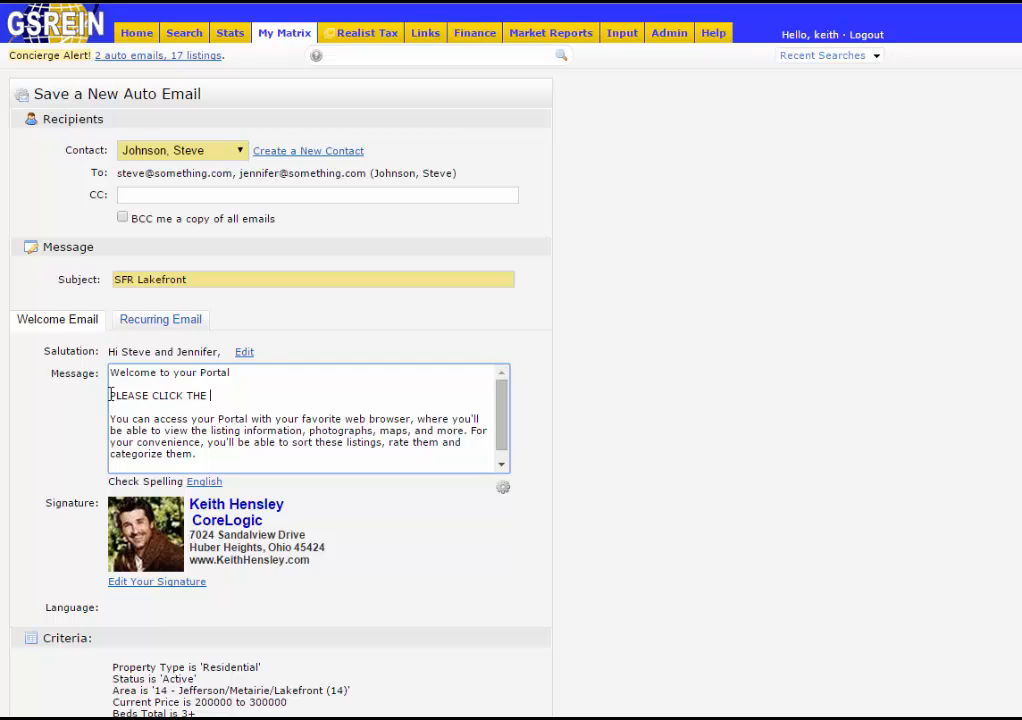
{"action": "type", "text": "LINK BELOW TO ACTIV"}
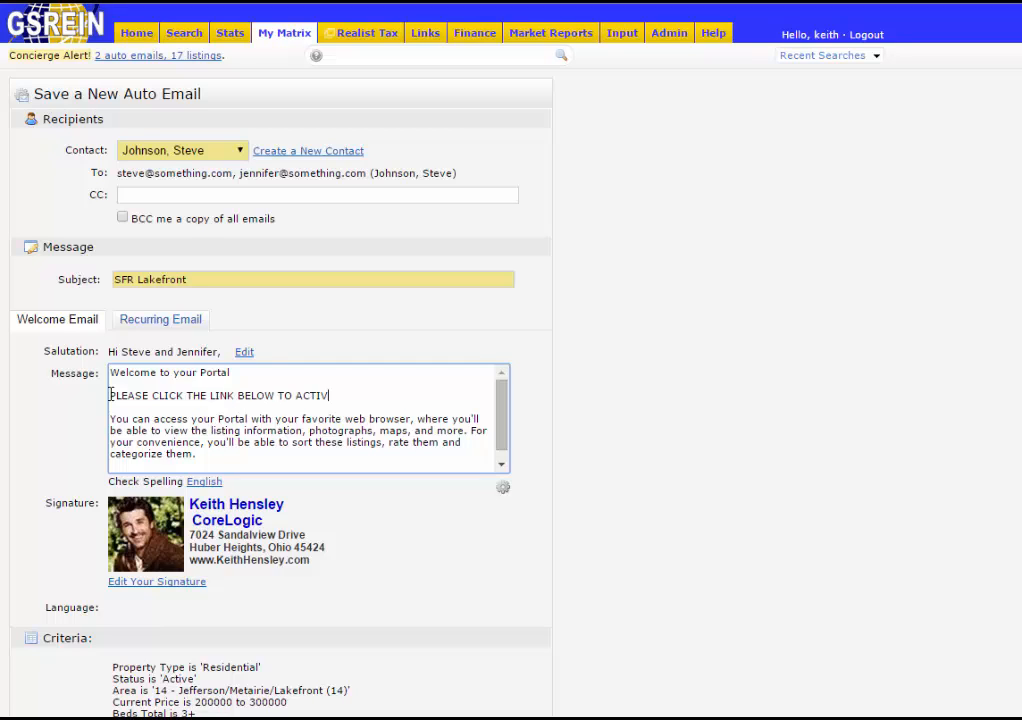
{"action": "type", "text": "ATE!"}
{"action": "left_click_drag", "start_coordinate": [501, 443], "coordinate": [501, 461]}
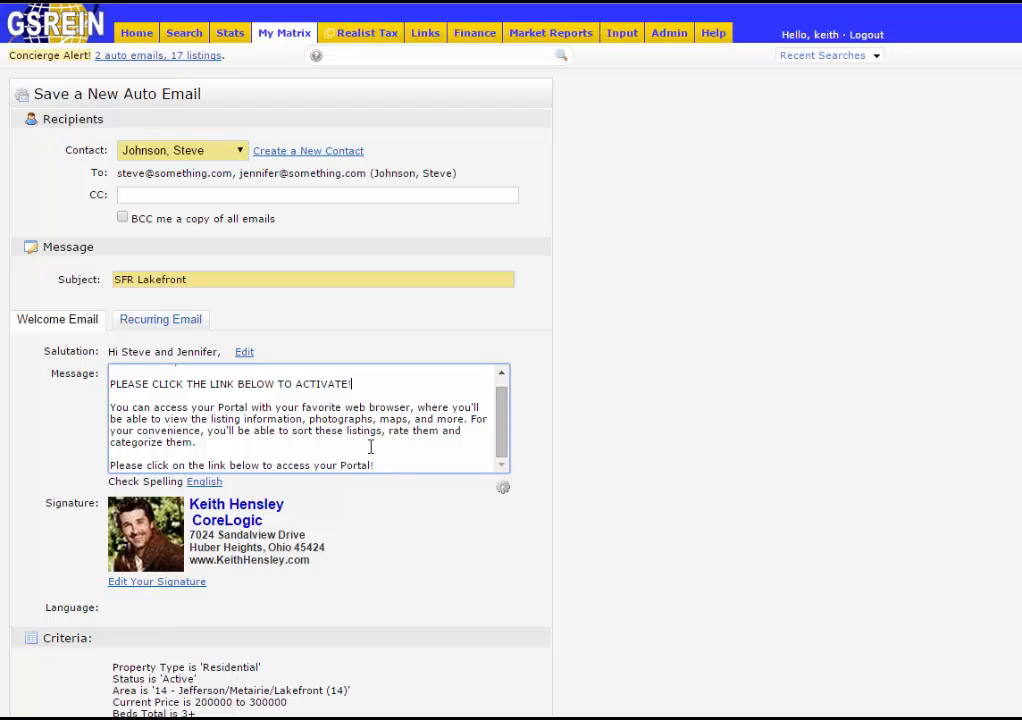
- Review the recurring email message, then return to the welcome message's default text options
{"action": "left_click", "coordinate": [161, 322]}
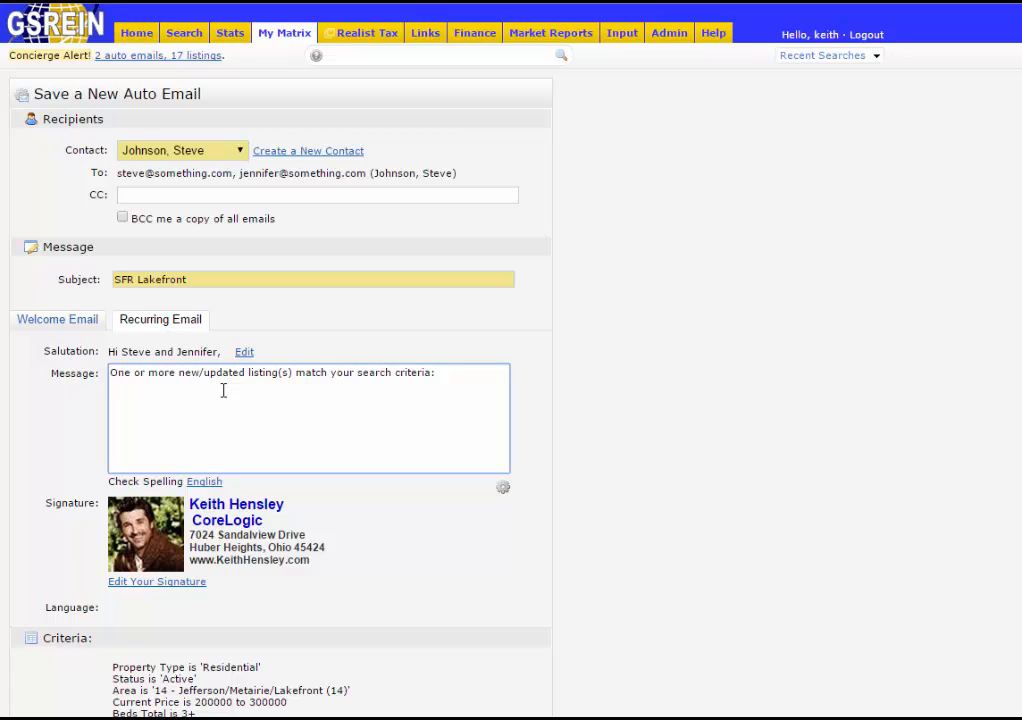
{"action": "left_click", "coordinate": [69, 324]}
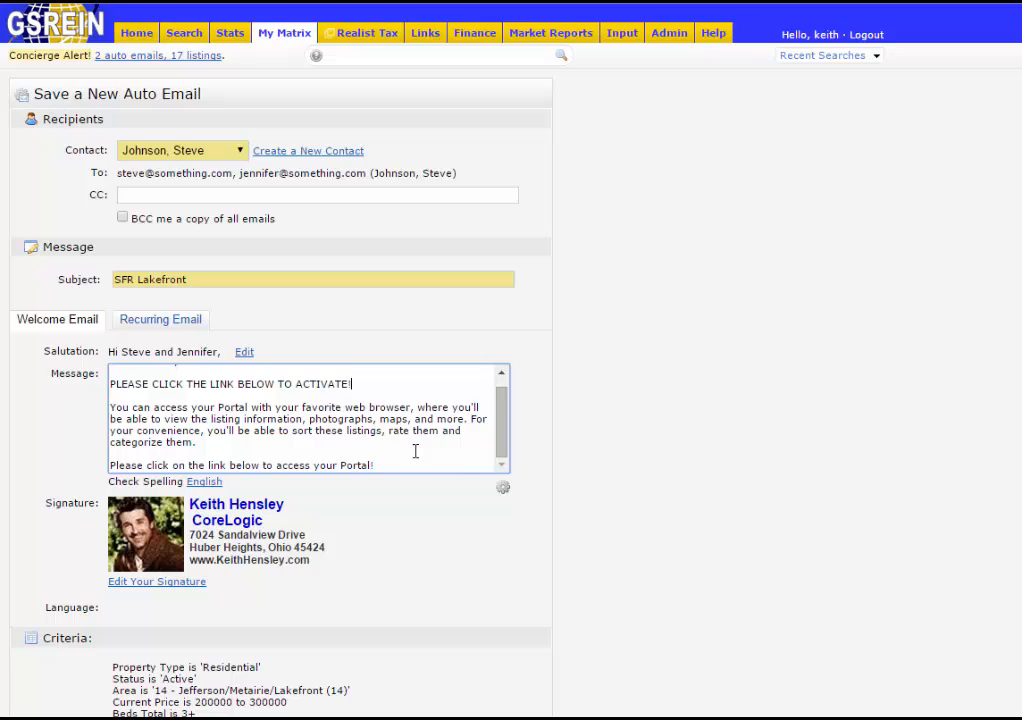
{"action": "left_click", "coordinate": [504, 491]}
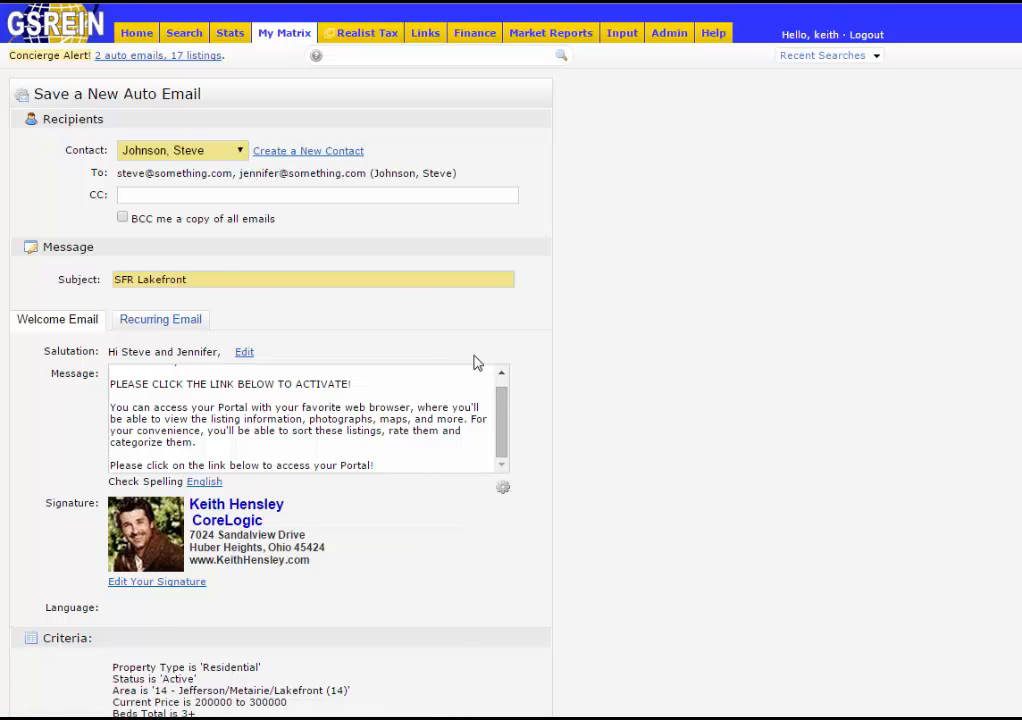
- Save the completed SFR Lakefront auto email from the bottom of the form
{"action": "scroll", "coordinate": [527, 410], "scroll_direction": "down", "scroll_amount": 5}
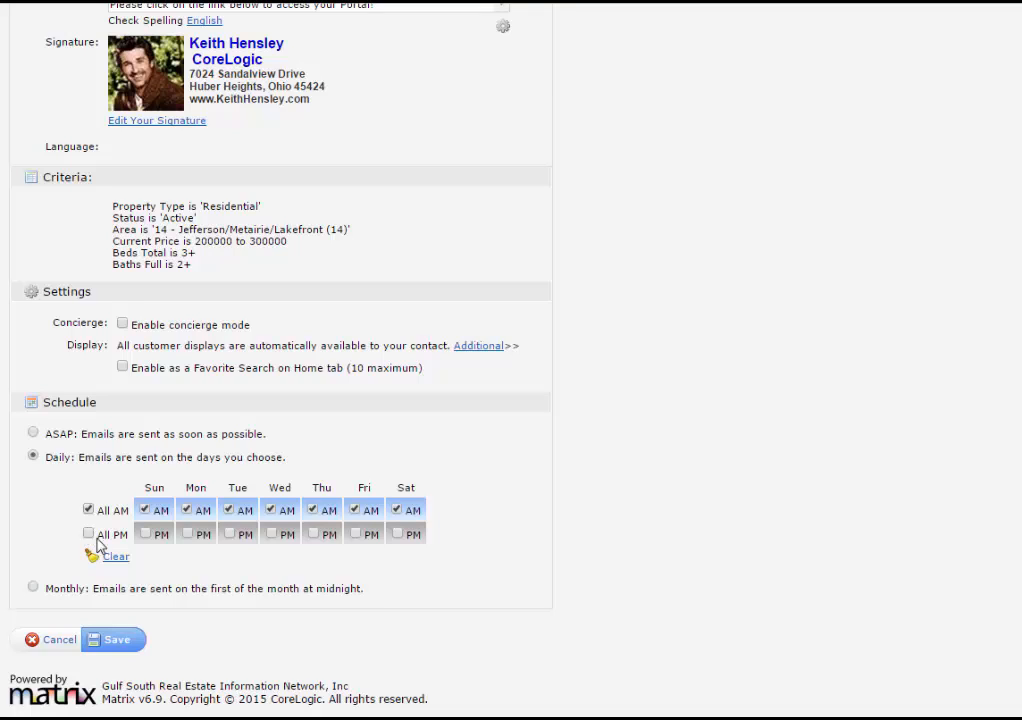
{"action": "left_click", "coordinate": [118, 647]}
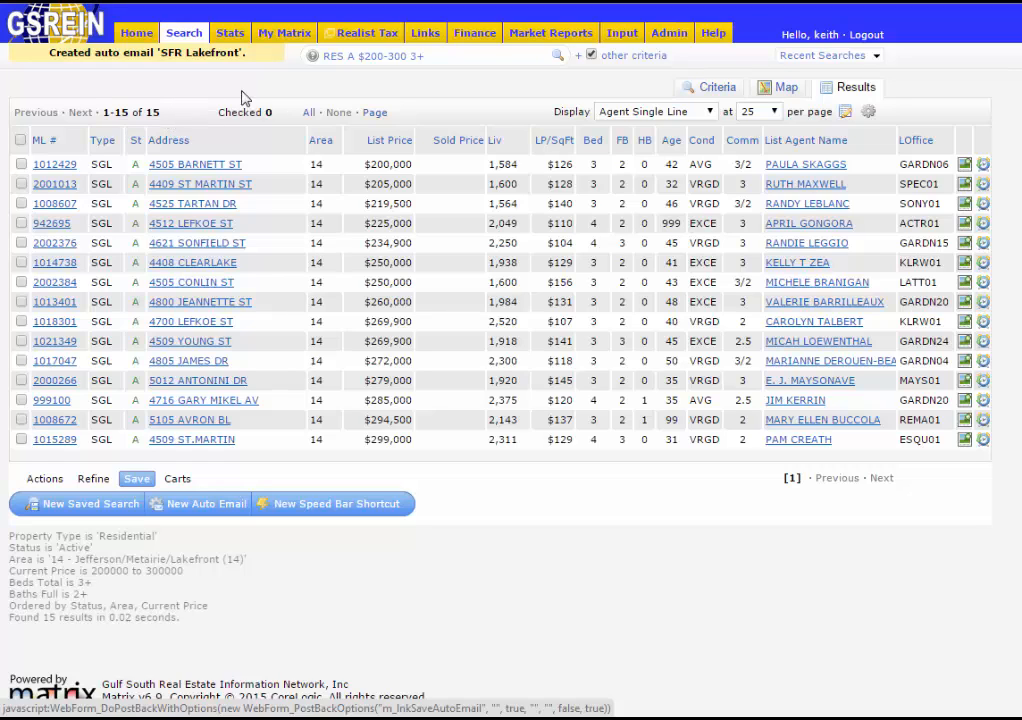
- Go to Auto-Emails under the My Matrix menu
{"action": "mouse_move", "coordinate": [270, 36]}
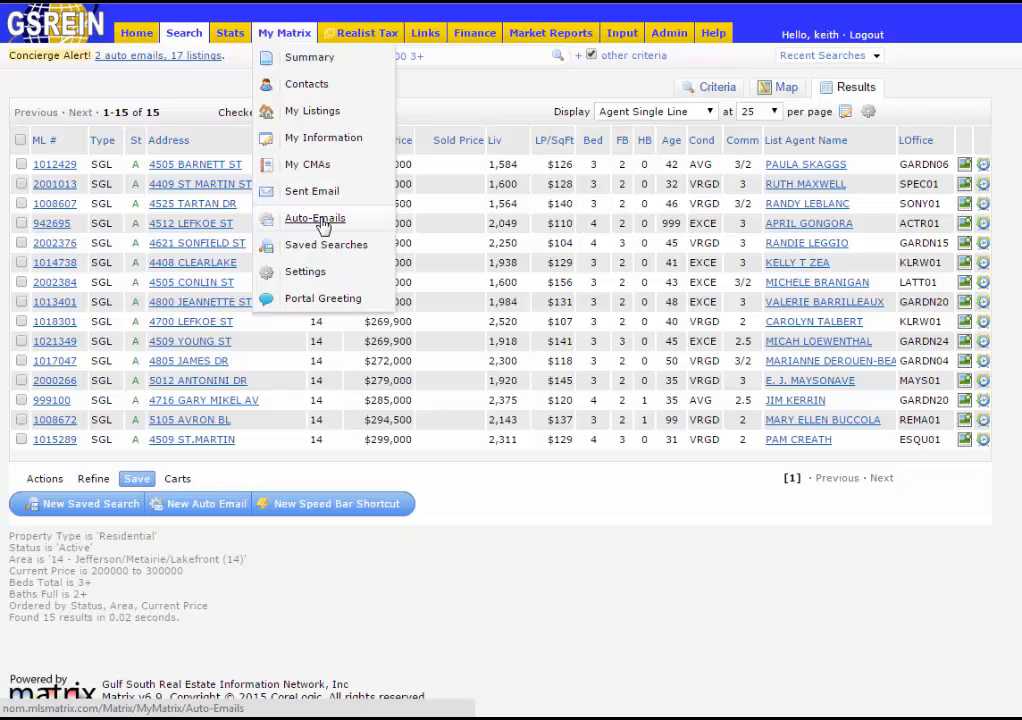
{"action": "left_click", "coordinate": [316, 220]}
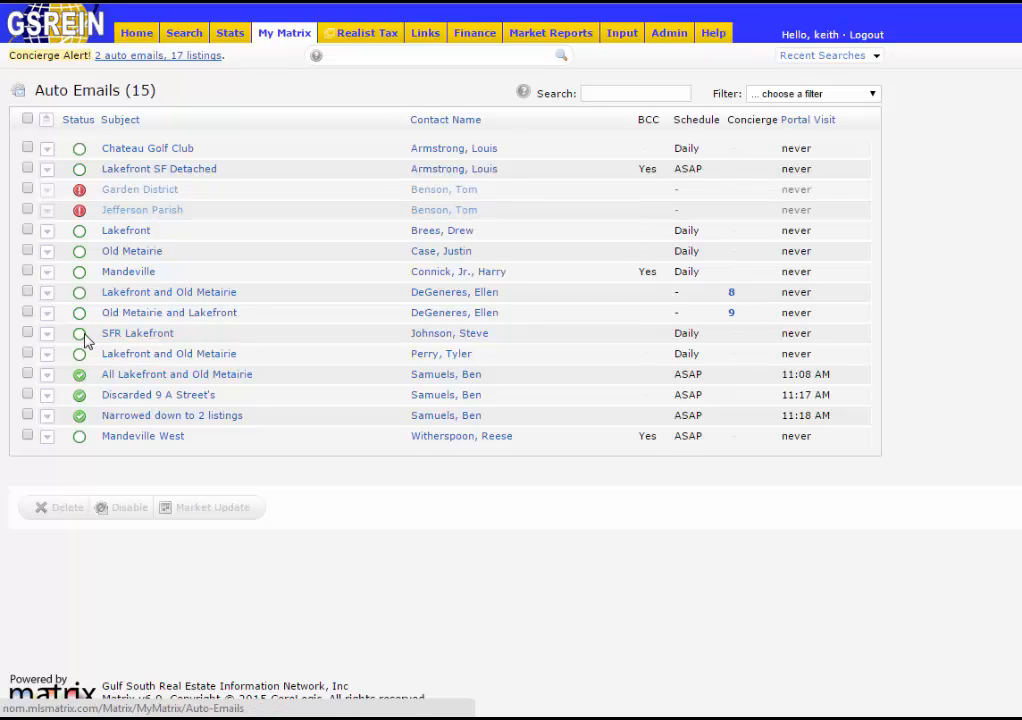
- Expand SFR Lakefront, resend its welcome message, then collapse its details
{"action": "mouse_move", "coordinate": [82, 342]}
{"action": "left_click", "coordinate": [148, 340]}
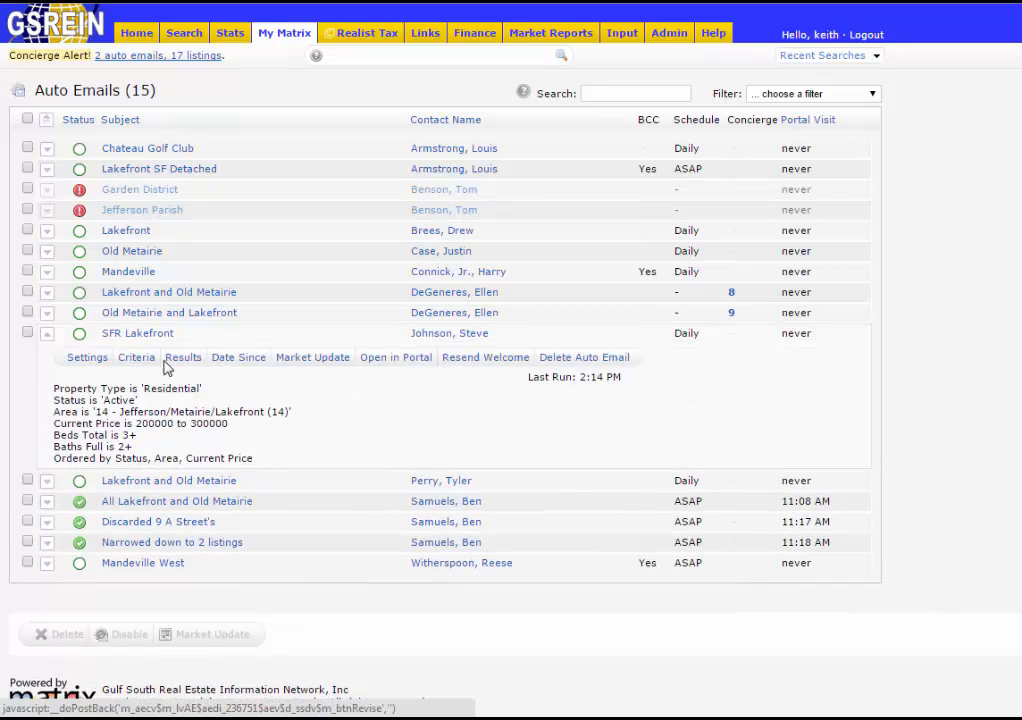
{"action": "left_click", "coordinate": [474, 362]}
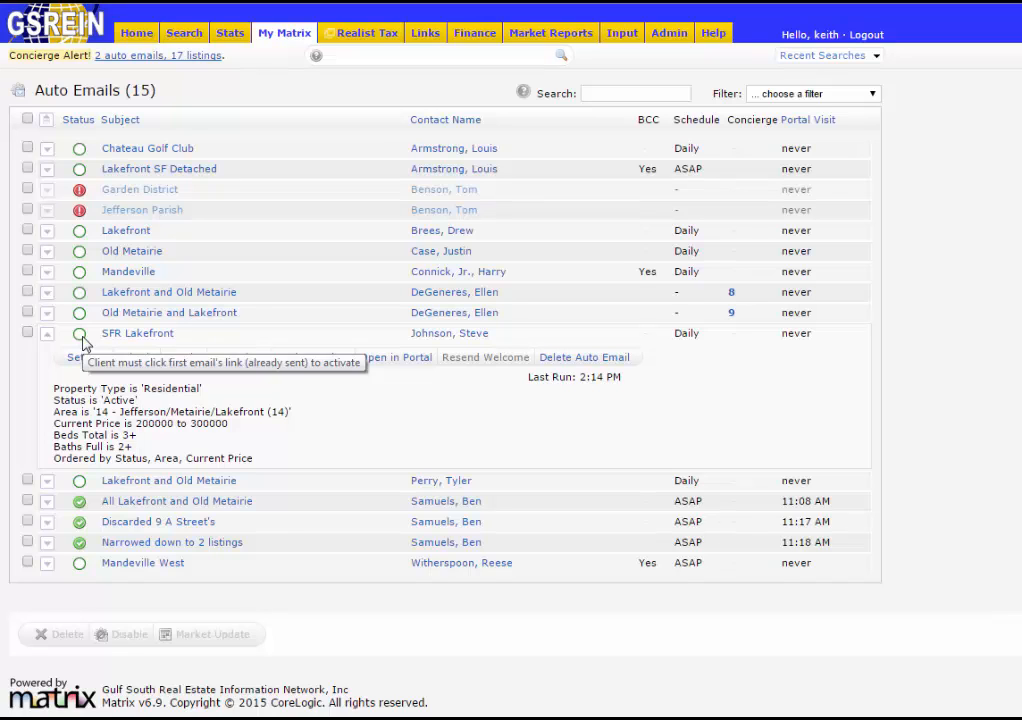
{"action": "left_click", "coordinate": [106, 335]}
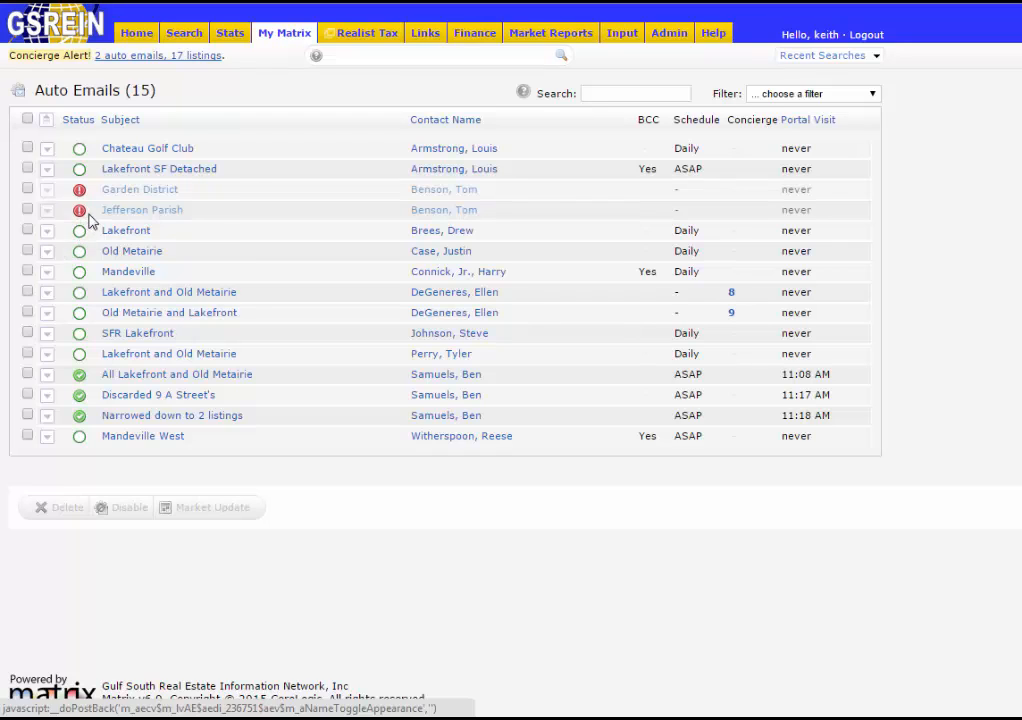
{"action": "mouse_move", "coordinate": [82, 219]}
- Switch the Jefferson Parish auto email's status to Enabled in its settings and save
{"action": "left_click", "coordinate": [131, 215]}
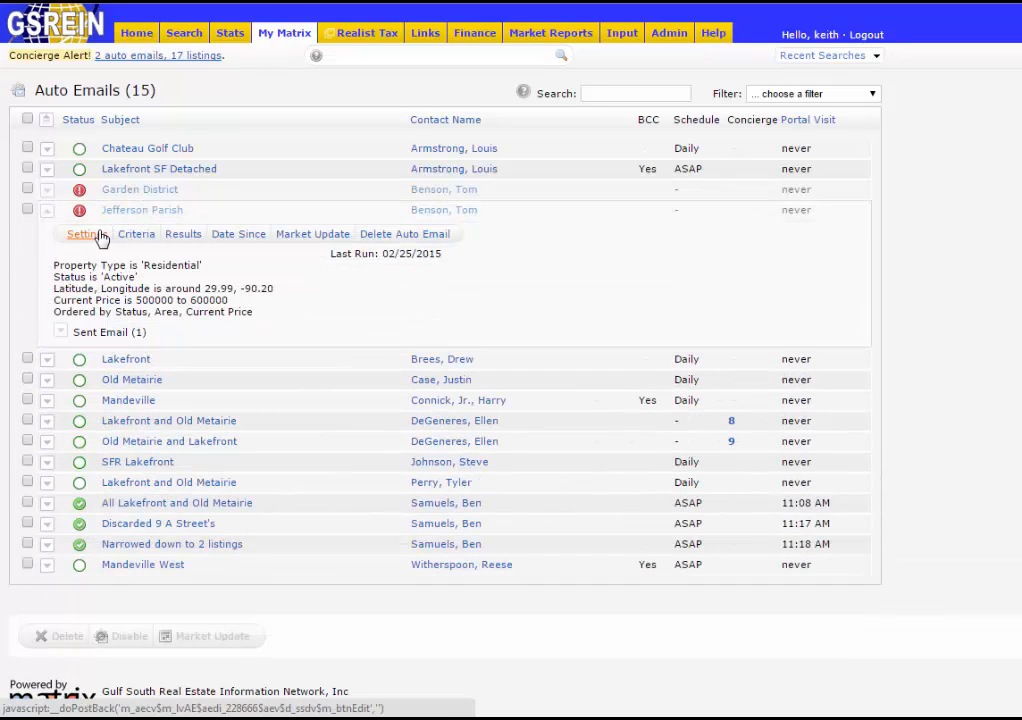
{"action": "left_click", "coordinate": [86, 236]}
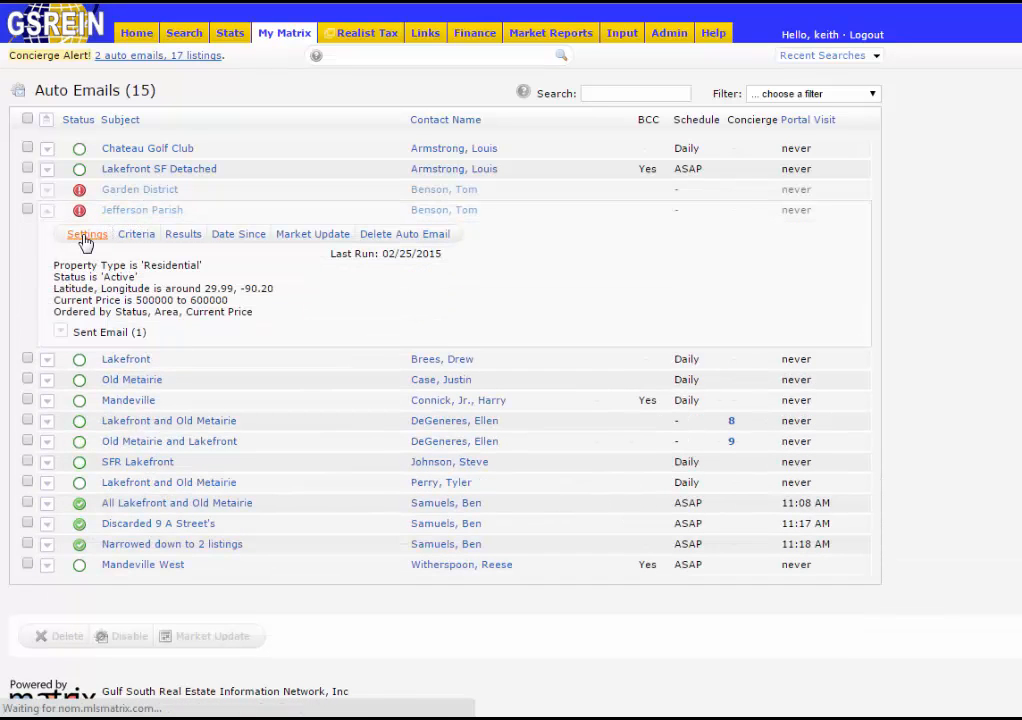
{"action": "scroll", "coordinate": [299, 303], "scroll_direction": "down", "scroll_amount": 4}
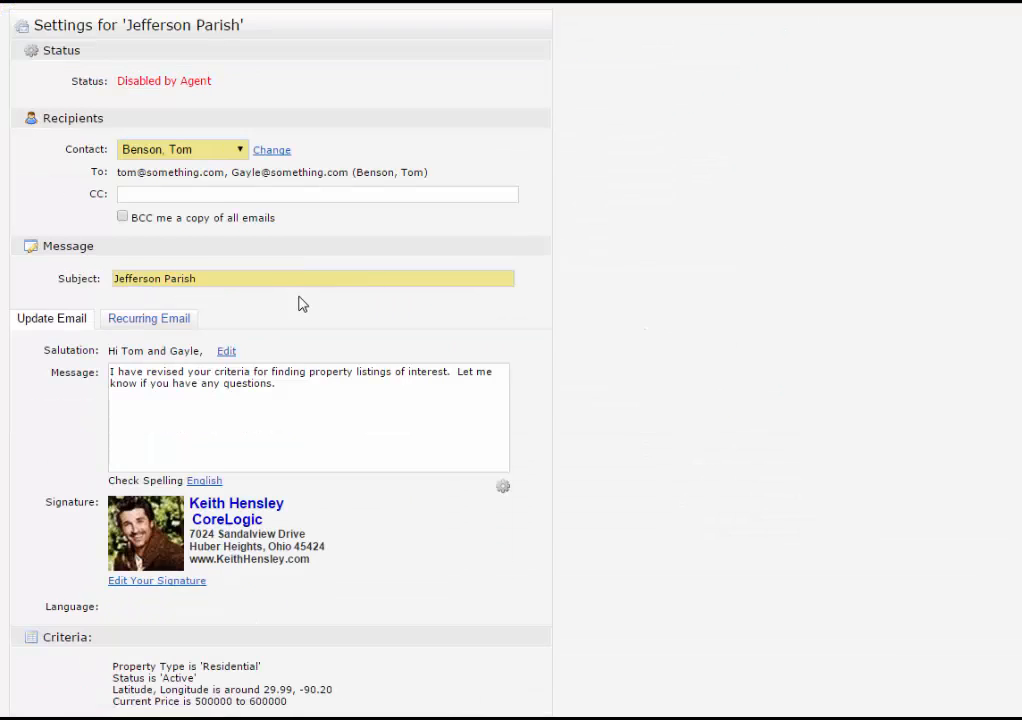
{"action": "scroll", "coordinate": [334, 330], "scroll_direction": "down", "scroll_amount": 3}
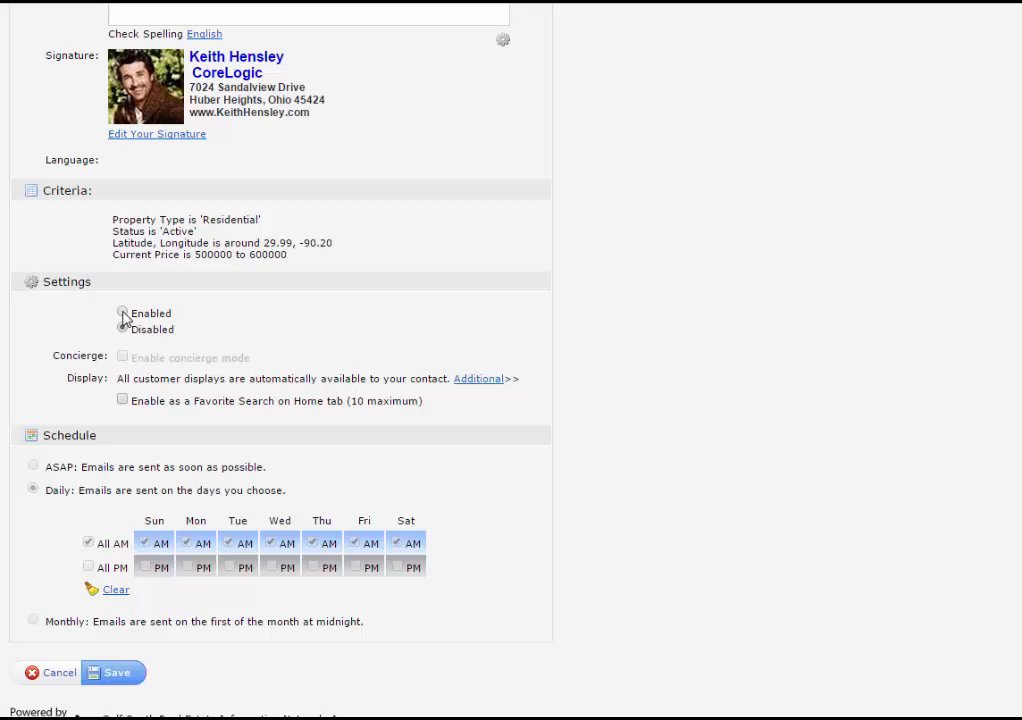
{"action": "left_click", "coordinate": [122, 313]}
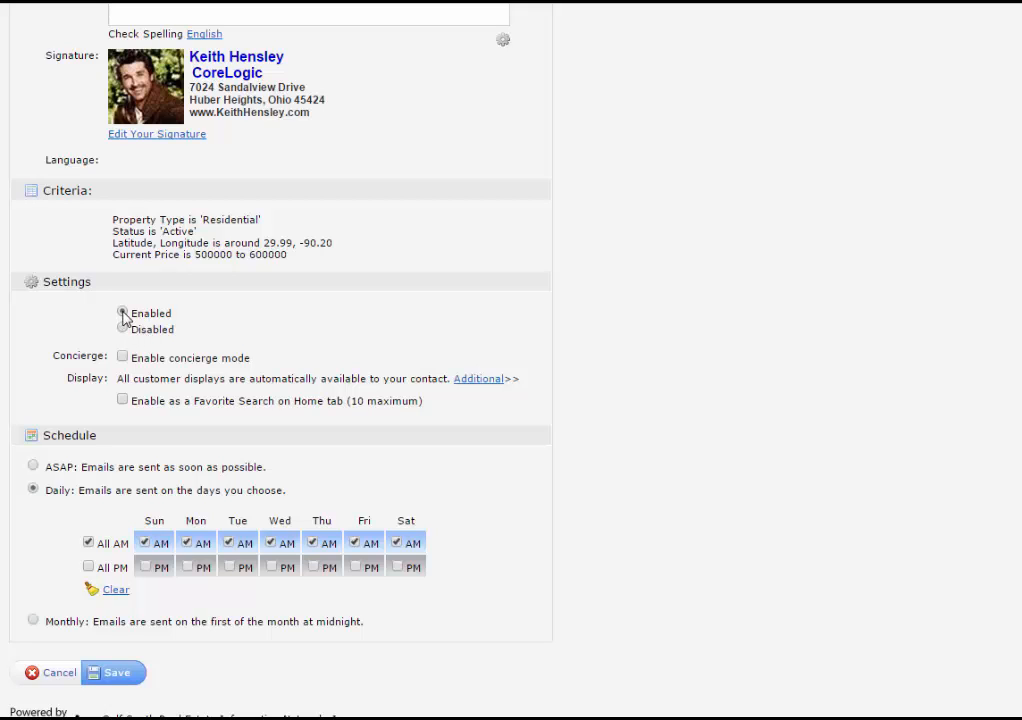
{"action": "left_click", "coordinate": [110, 675]}
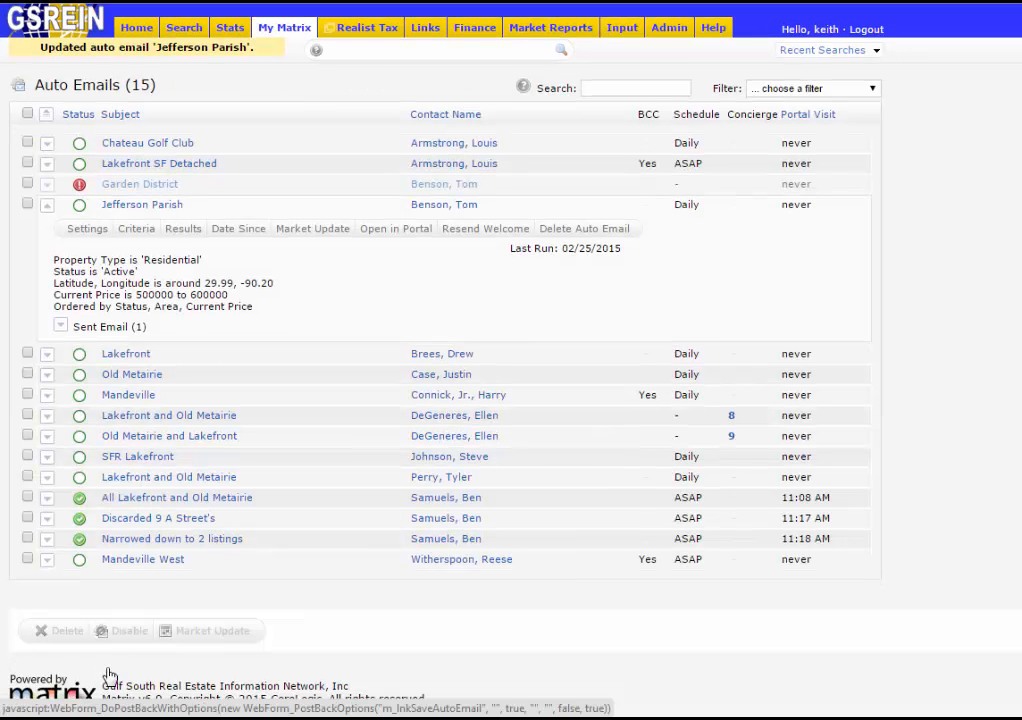
- Collapse the expanded Jefferson Parish row to show the full list of 15 auto emails
{"action": "left_click", "coordinate": [113, 209]}
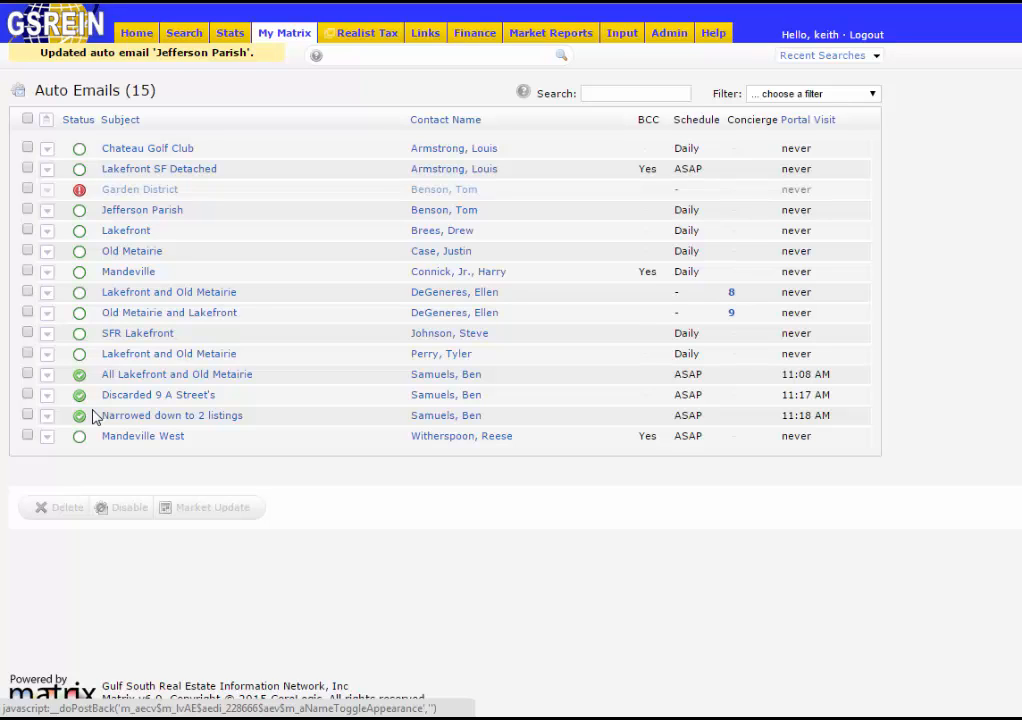
{"action": "left_click", "coordinate": [28, 375]}
{"action": "left_click", "coordinate": [28, 395]}
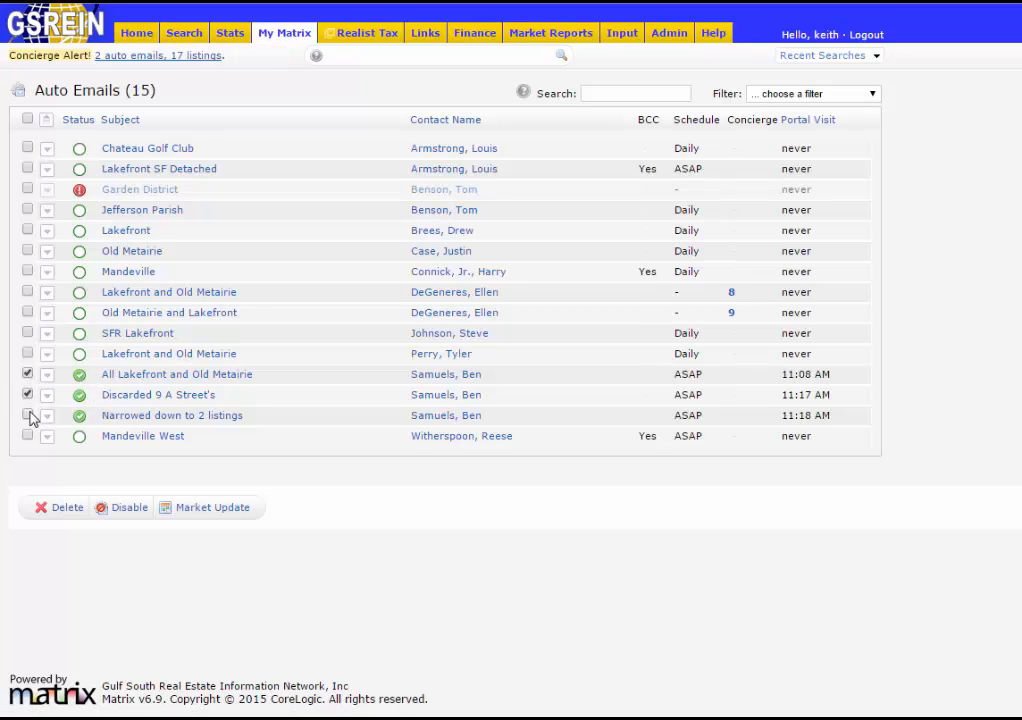
{"action": "left_click", "coordinate": [28, 415]}
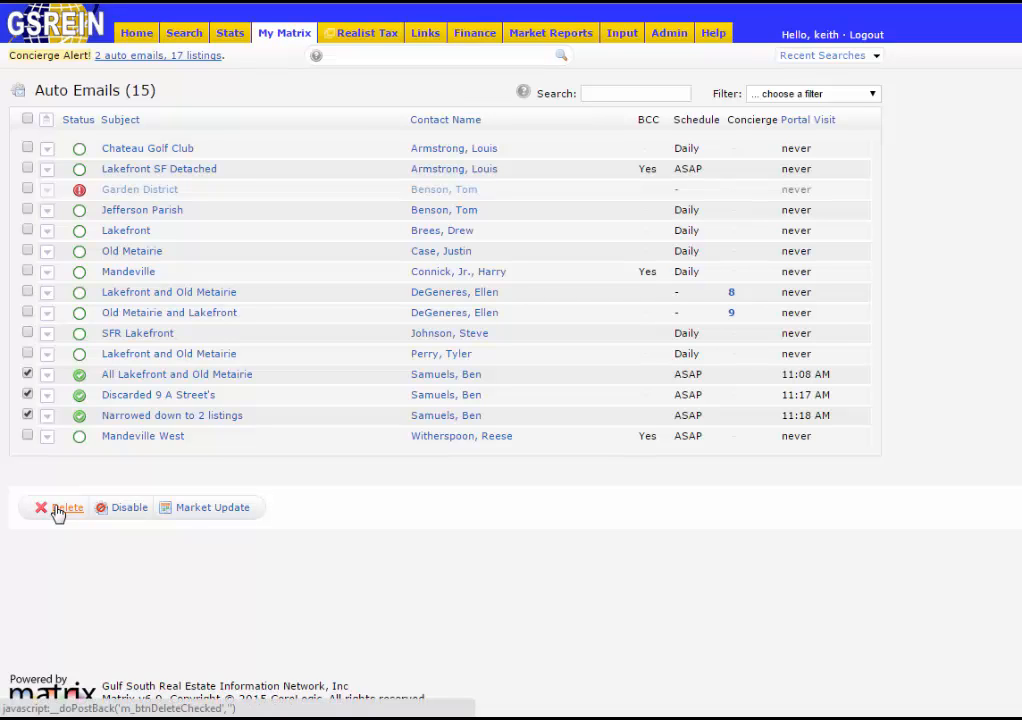
{"action": "left_click", "coordinate": [128, 515]}
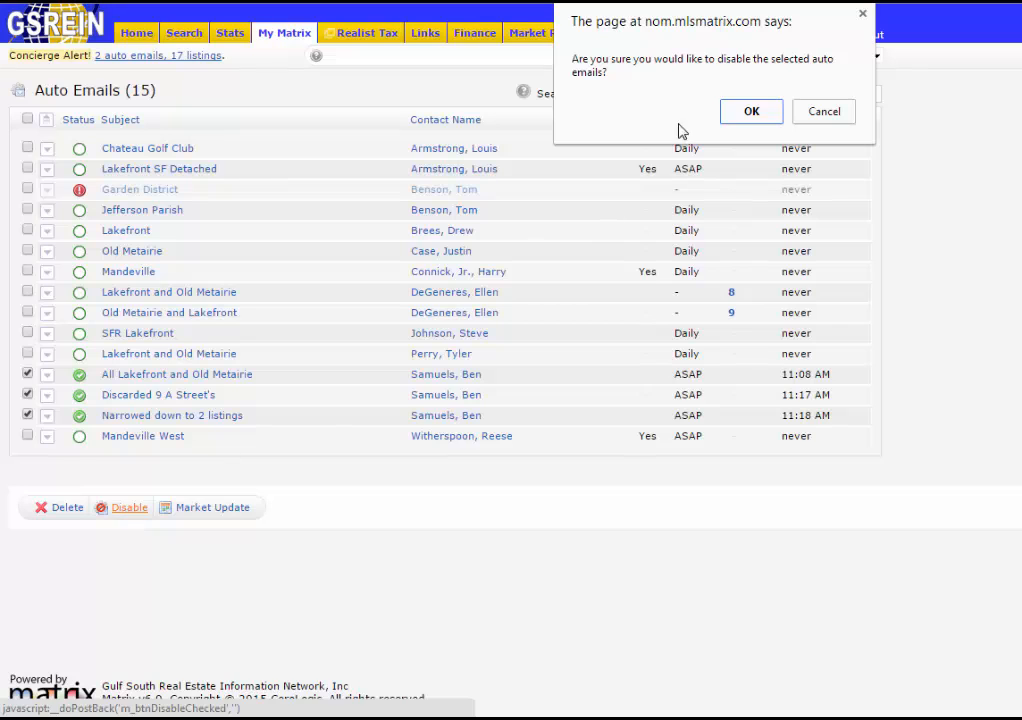
{"action": "left_click", "coordinate": [745, 113]}
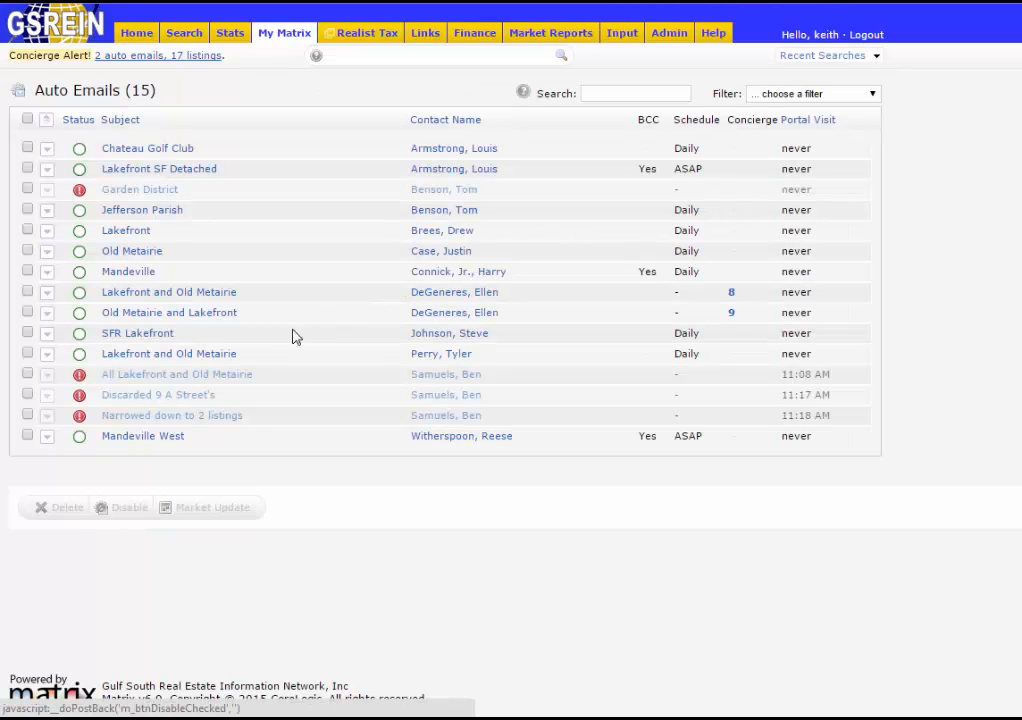
- Set All Lakefront and Old Metairie to Enabled and save, then collapse it and return Home
{"action": "left_click", "coordinate": [138, 384]}
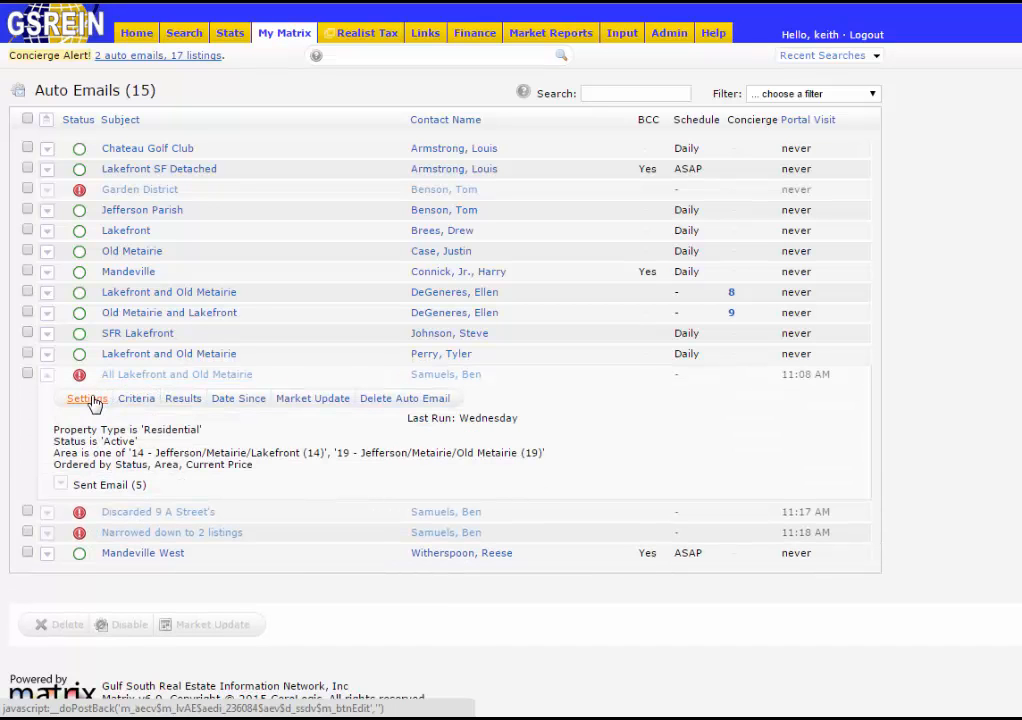
{"action": "left_click", "coordinate": [96, 400]}
{"action": "scroll", "coordinate": [405, 430], "scroll_direction": "down", "scroll_amount": 5}
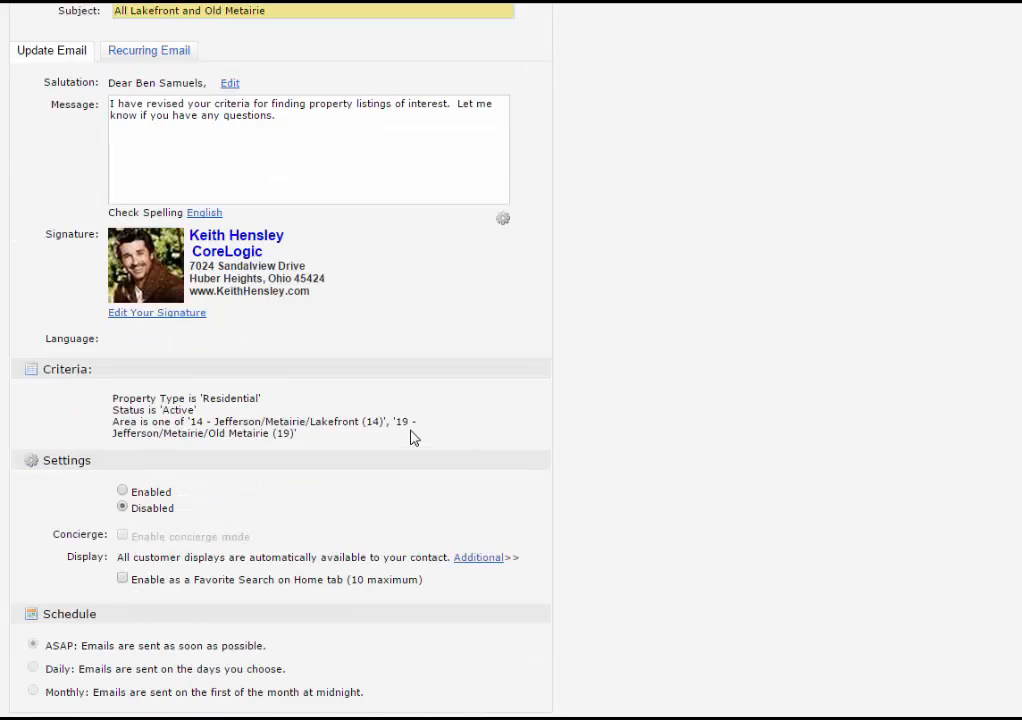
{"action": "left_click", "coordinate": [122, 401]}
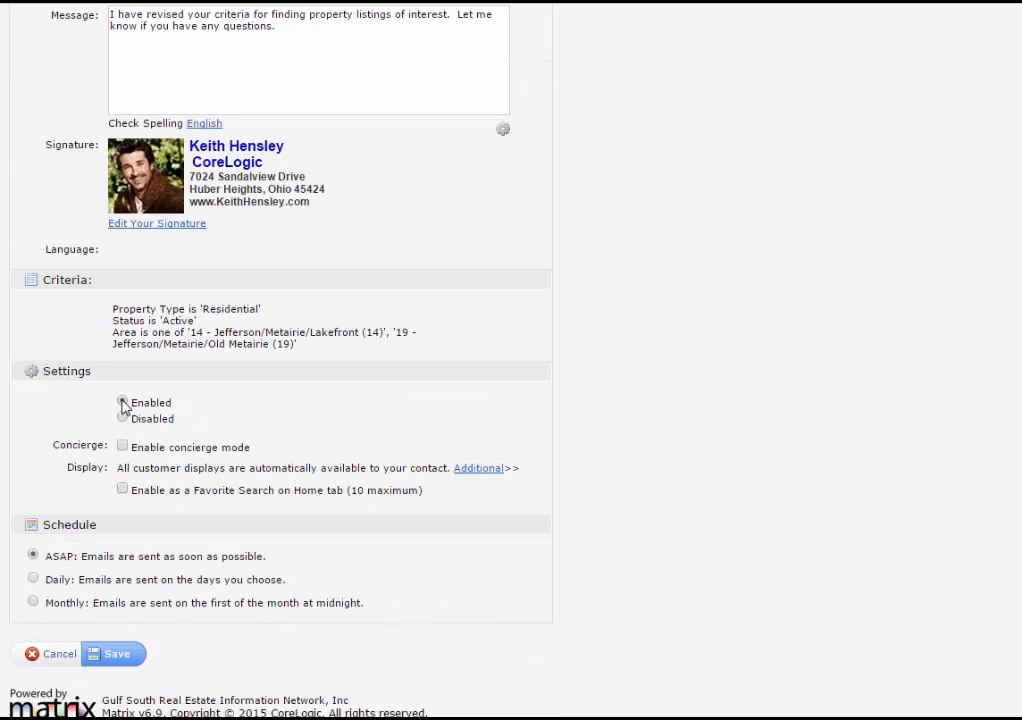
{"action": "left_click", "coordinate": [118, 658]}
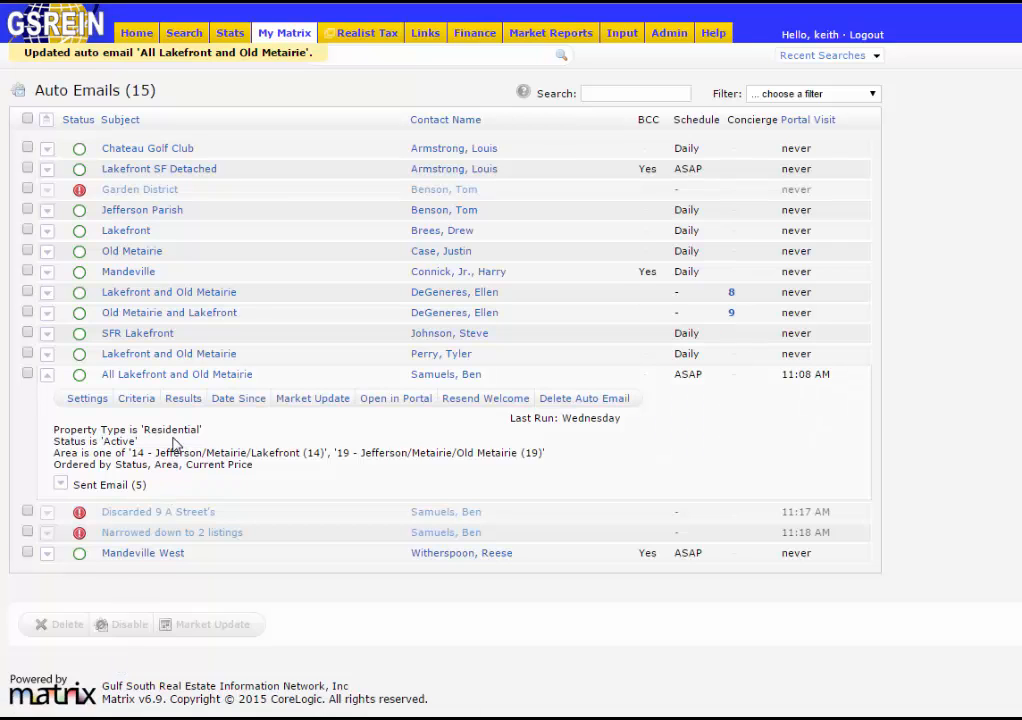
{"action": "left_click", "coordinate": [163, 381]}
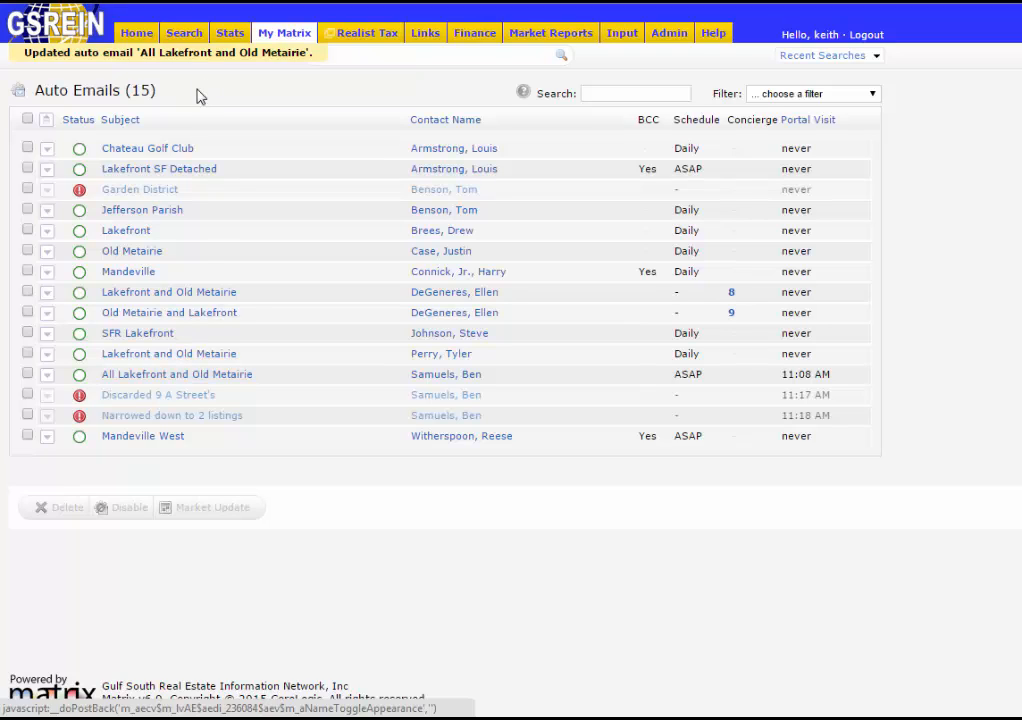
{"action": "left_click", "coordinate": [136, 36]}
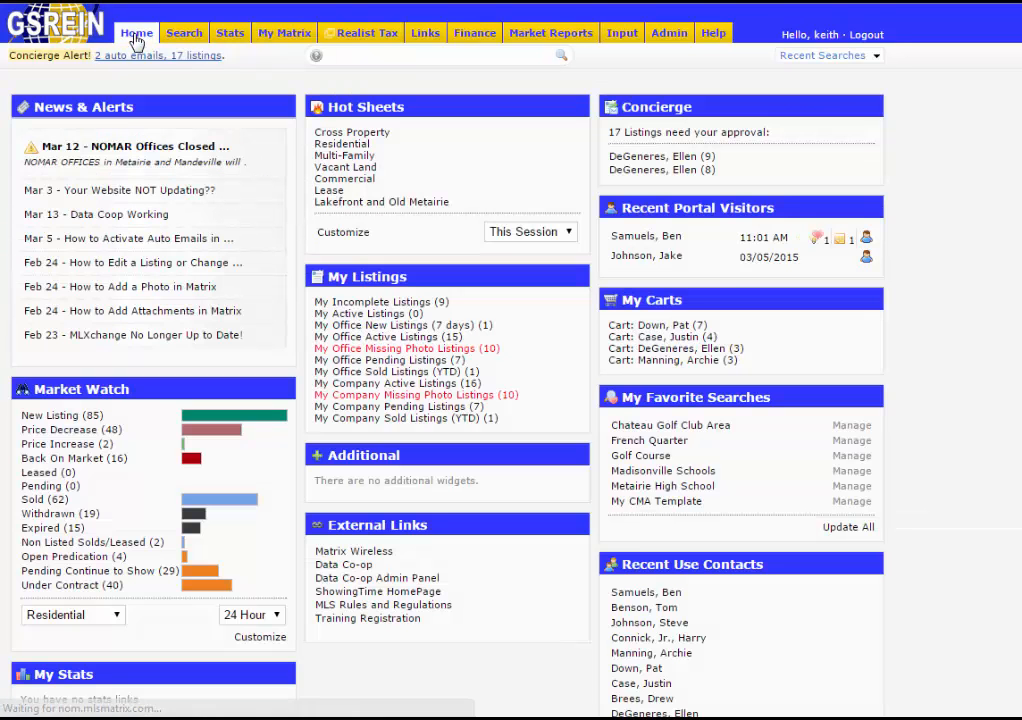